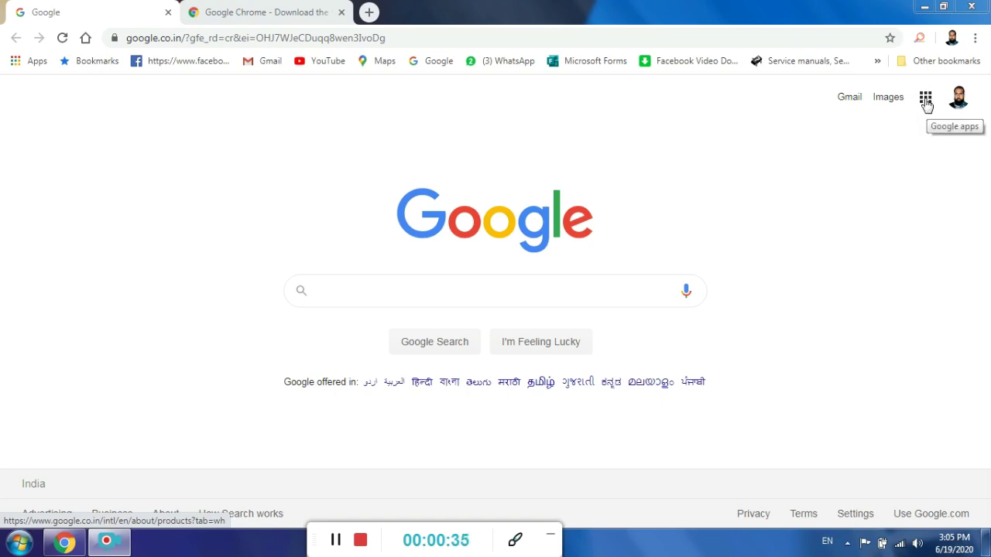
Browse the list of Google apps to see which services are offered.
{"action": "left_click", "coordinate": [926, 103]}
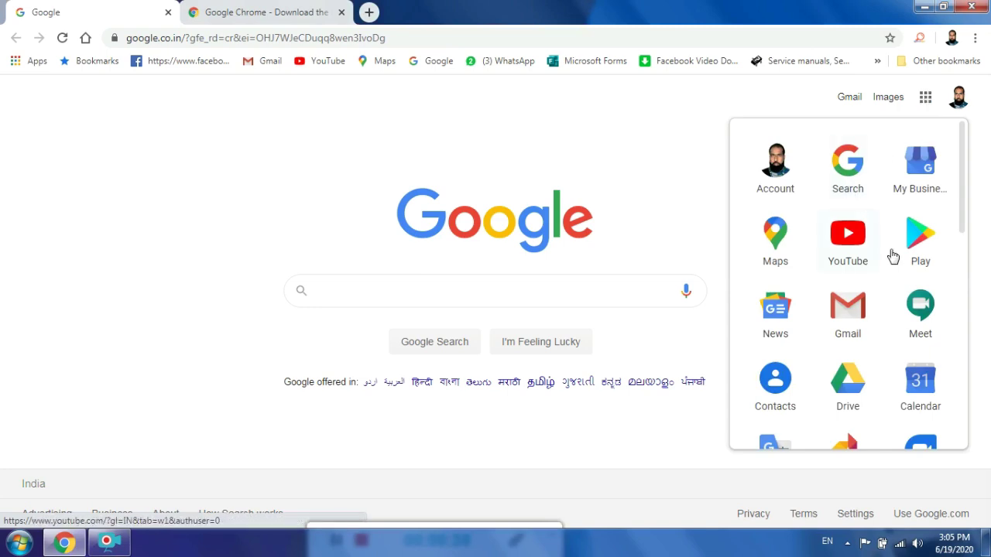
{"action": "left_click_drag", "start_coordinate": [963, 226], "coordinate": [962, 348]}
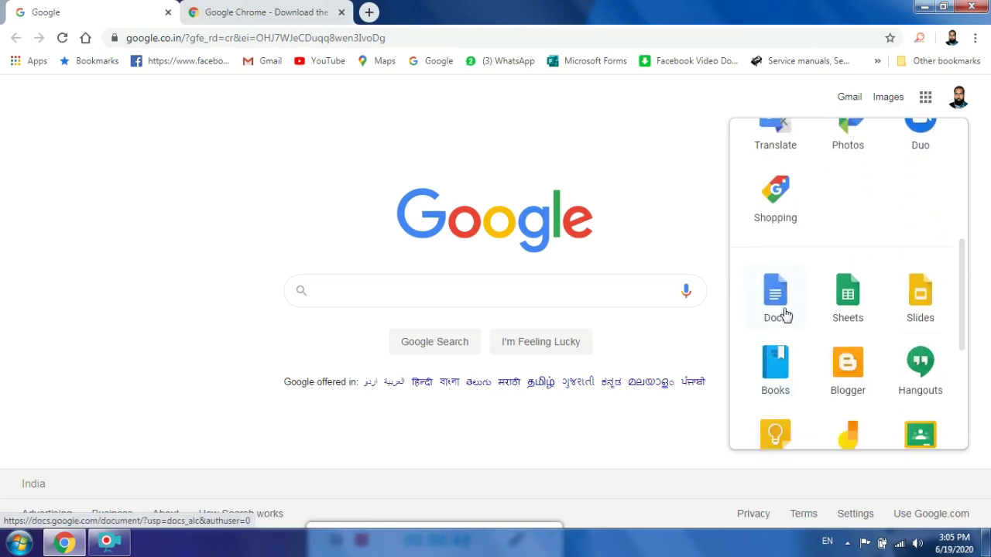
{"action": "left_click_drag", "start_coordinate": [962, 309], "coordinate": [960, 189]}
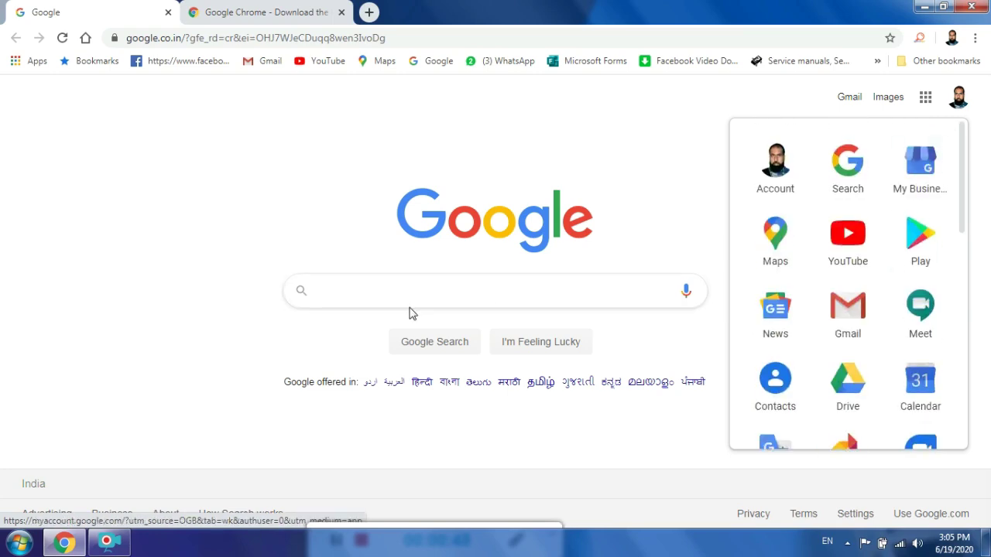
Search Google for "google form" and open the result "Google Forms: Free Online Surveys for Personal Use".
{"action": "left_click", "coordinate": [368, 301]}
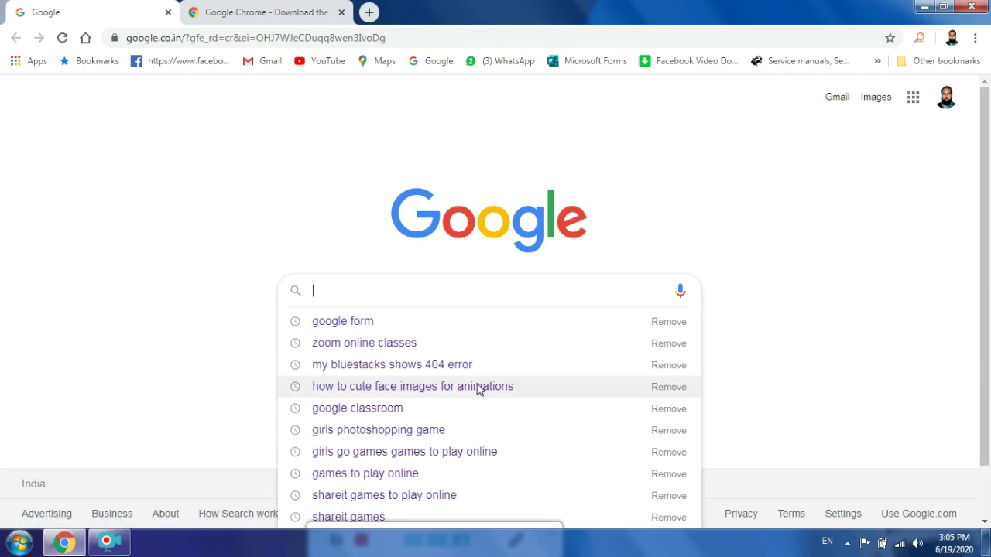
{"action": "left_click", "coordinate": [355, 328]}
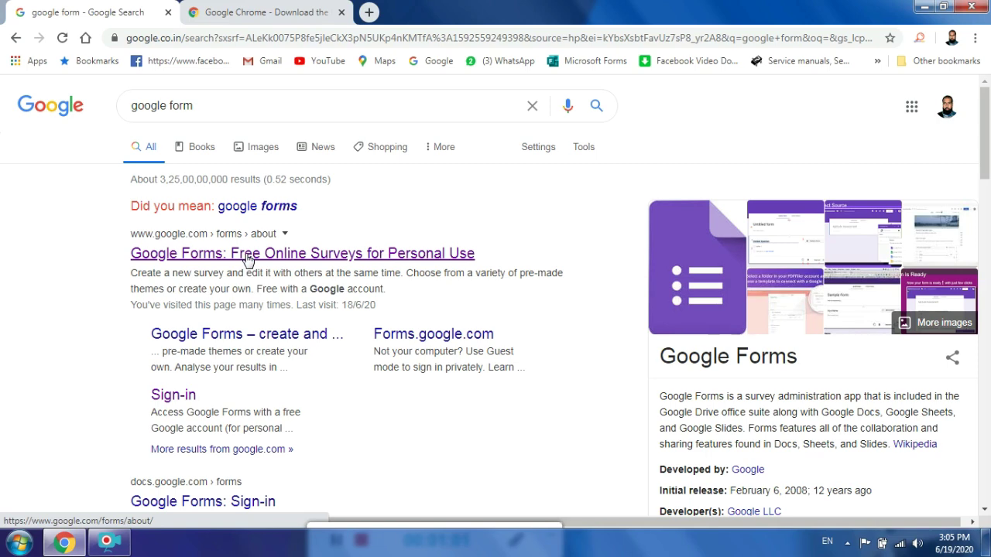
{"action": "left_click", "coordinate": [248, 258]}
{"action": "left_click", "coordinate": [248, 257]}
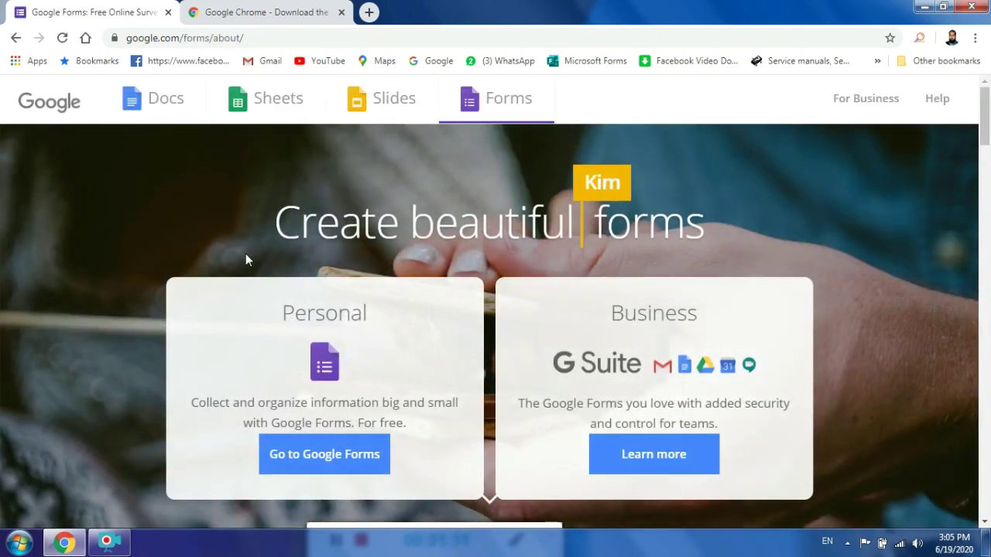
Look over the introduction page, enter the personal version of Google Forms and open the recent form Blank Quiz.
{"action": "left_click", "coordinate": [985, 525]}
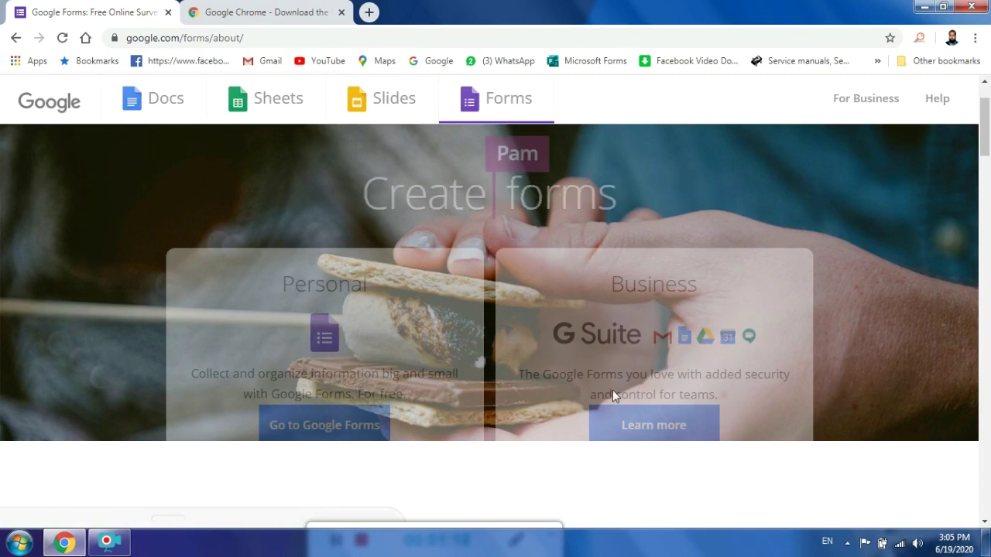
{"action": "left_click", "coordinate": [985, 524]}
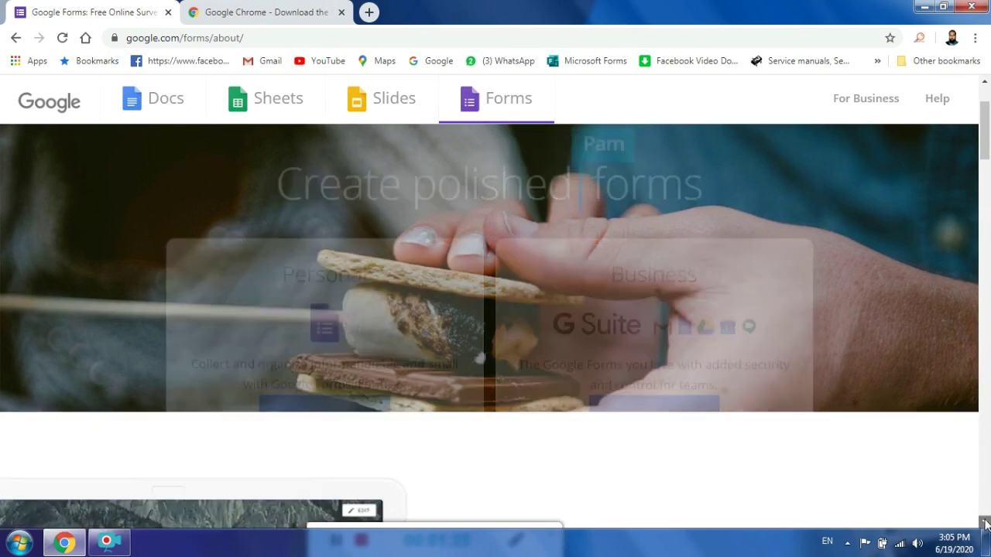
{"action": "left_click", "coordinate": [985, 525]}
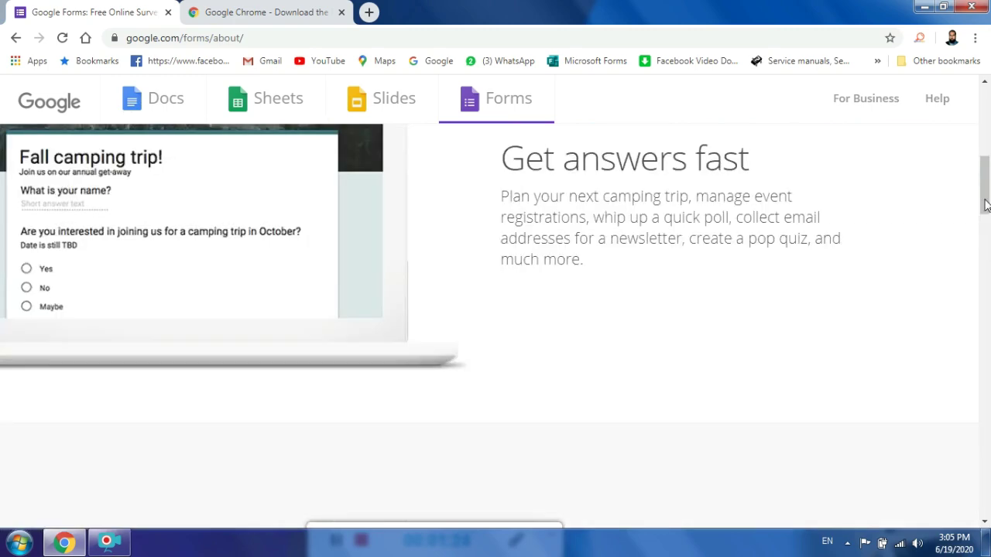
{"action": "left_click", "coordinate": [983, 234]}
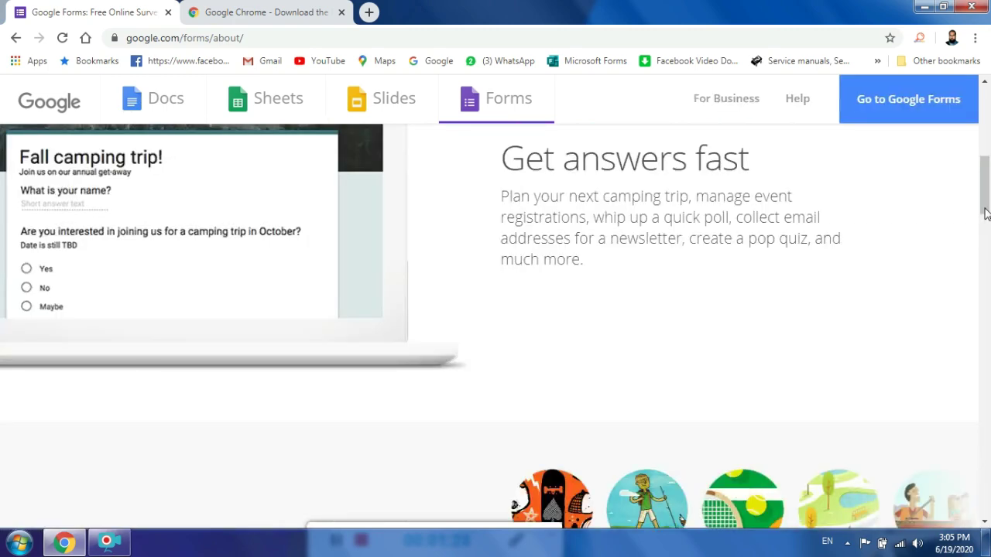
{"action": "left_click", "coordinate": [980, 108]}
{"action": "left_click", "coordinate": [982, 93]}
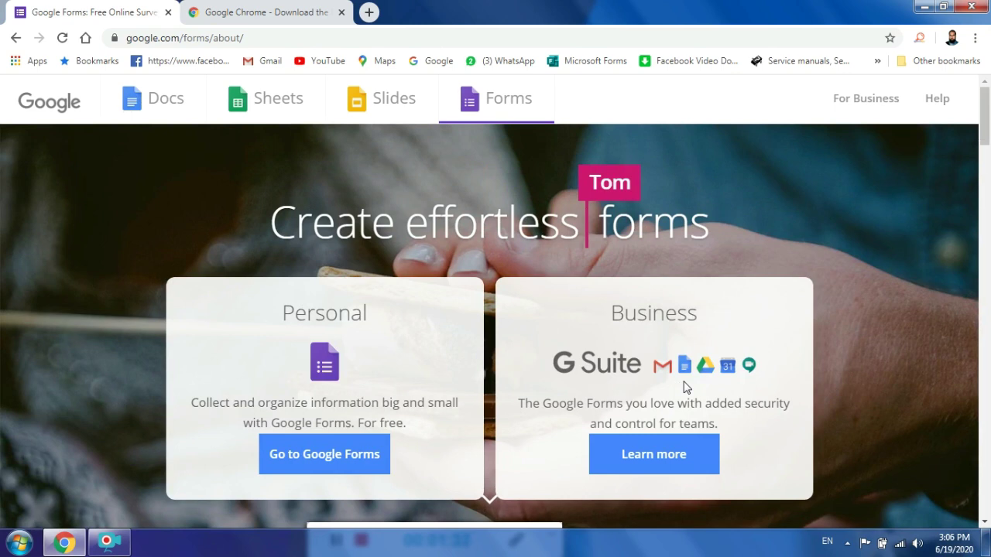
{"action": "left_click", "coordinate": [334, 462]}
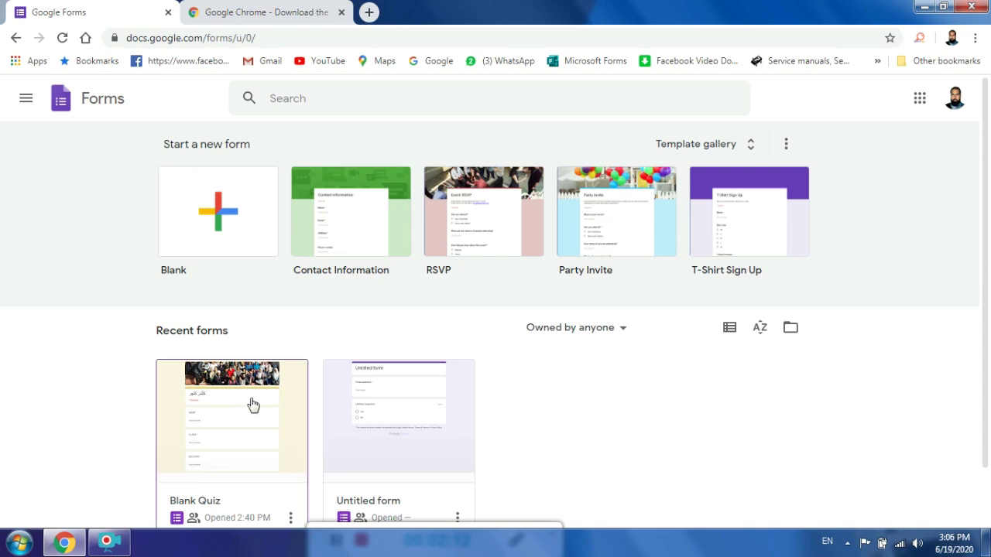
{"action": "left_click", "coordinate": [234, 444]}
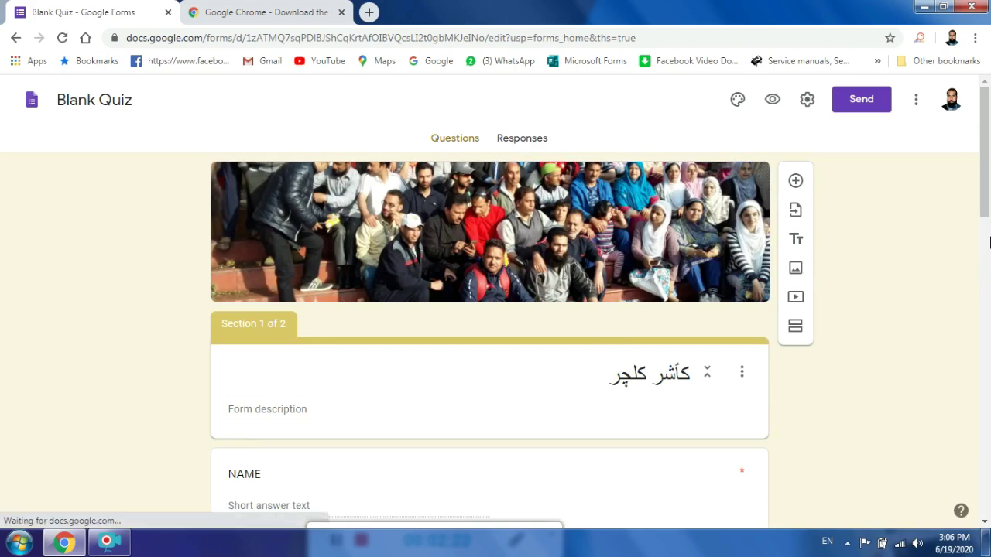
Look through the quiz's questions and open the add-ons marketplace for the form.
{"action": "left_click", "coordinate": [987, 242]}
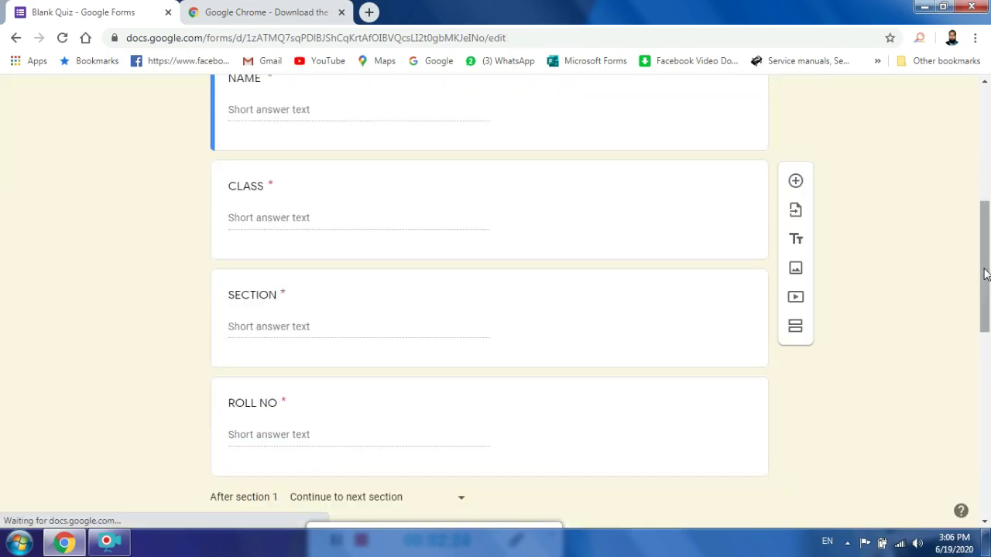
{"action": "left_click", "coordinate": [985, 93]}
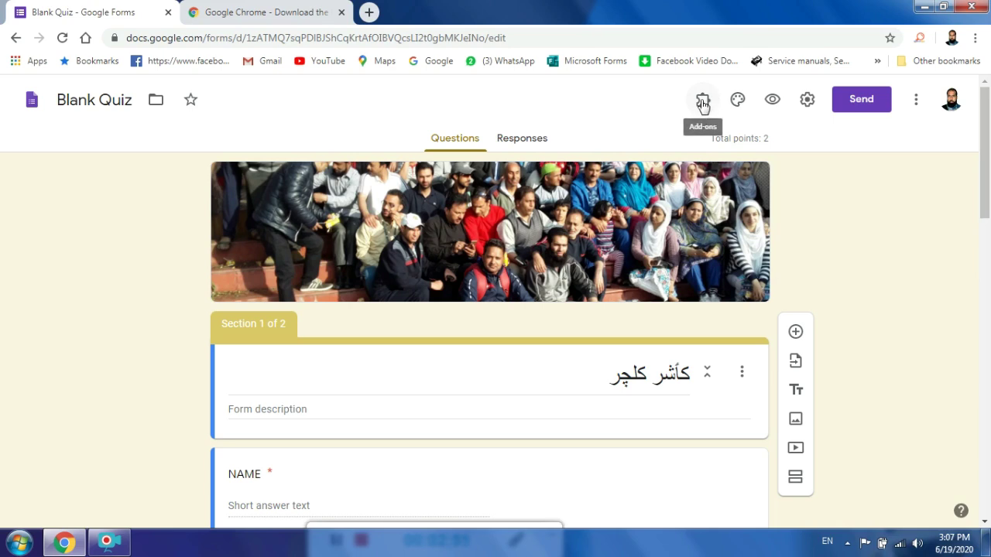
{"action": "left_click", "coordinate": [915, 103]}
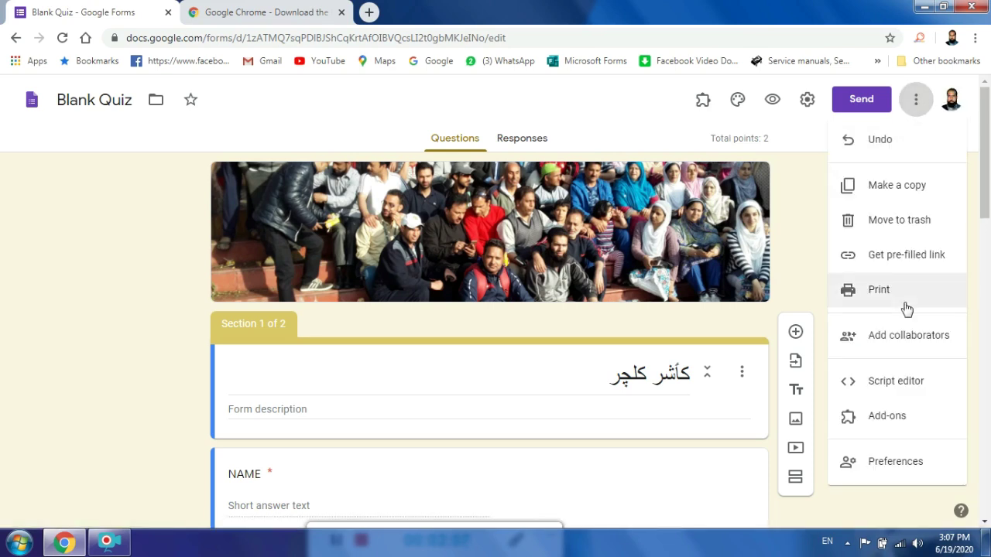
{"action": "left_click", "coordinate": [879, 422]}
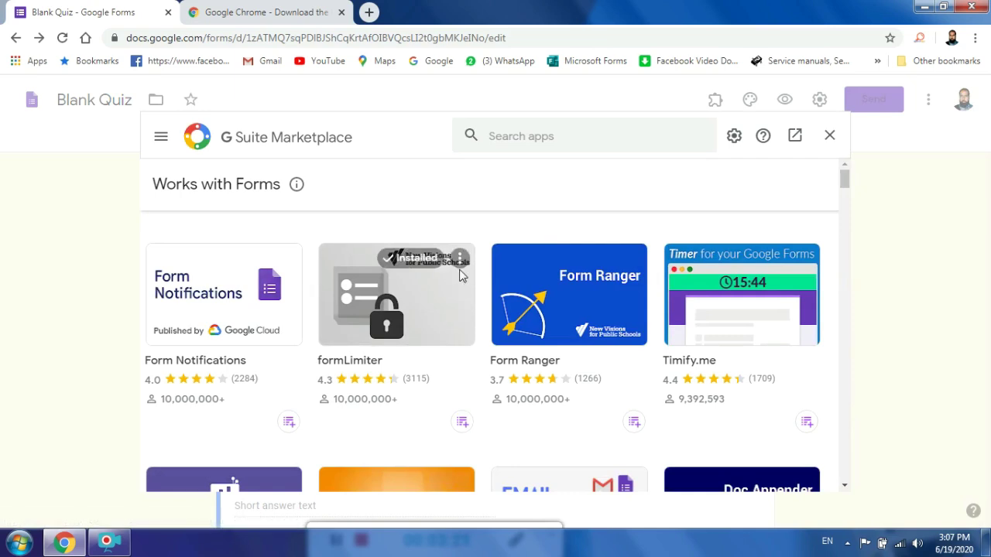
Uninstall the formLimiter add-on from the marketplace and confirm its removal.
{"action": "left_click", "coordinate": [460, 259]}
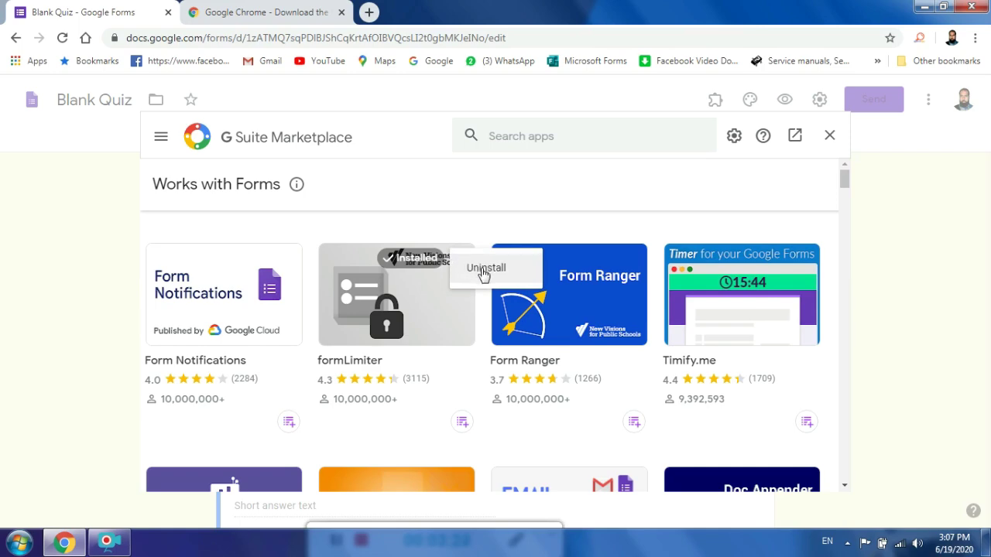
{"action": "left_click", "coordinate": [485, 271]}
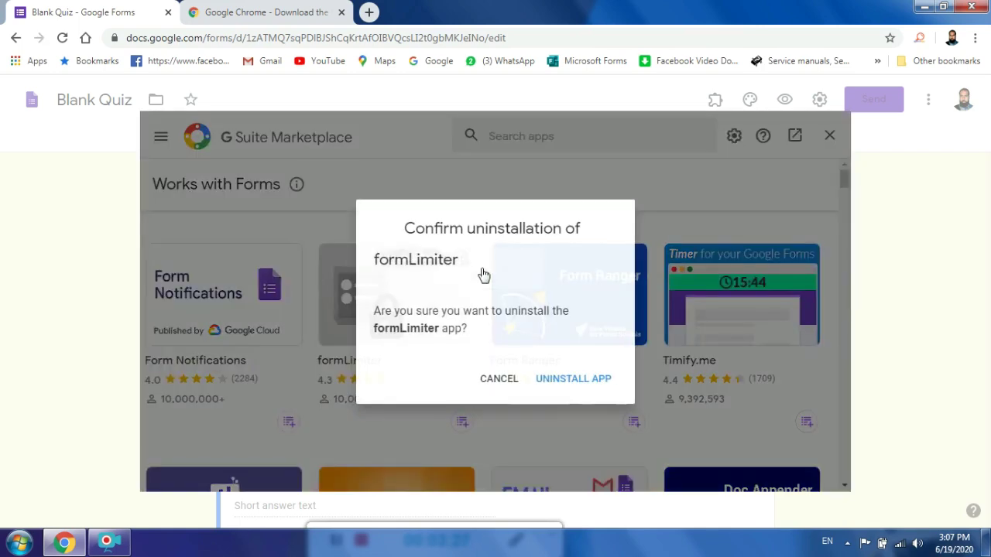
{"action": "left_click", "coordinate": [573, 380]}
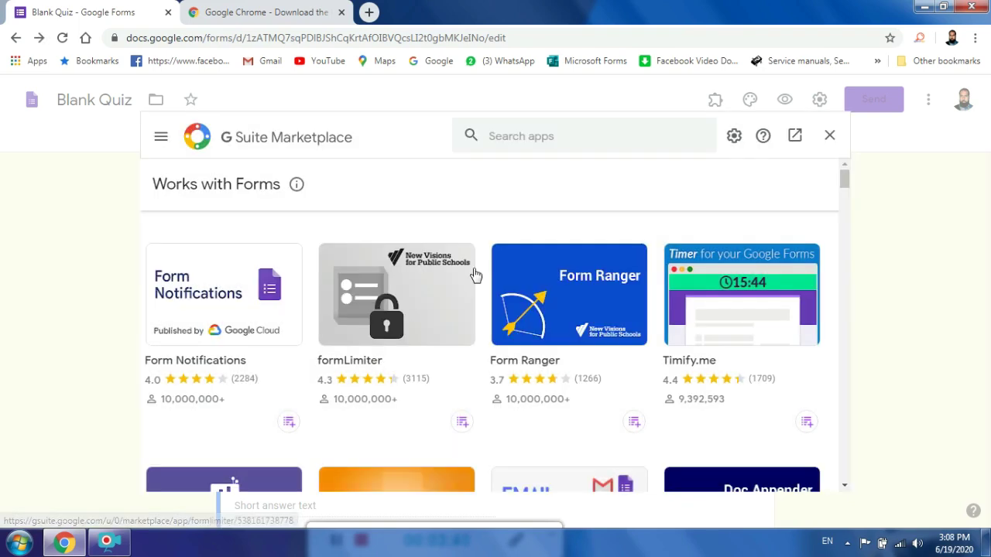
Open formLimiter's marketplace page, start installing the add-on and continue to the account authorization.
{"action": "left_click", "coordinate": [845, 486]}
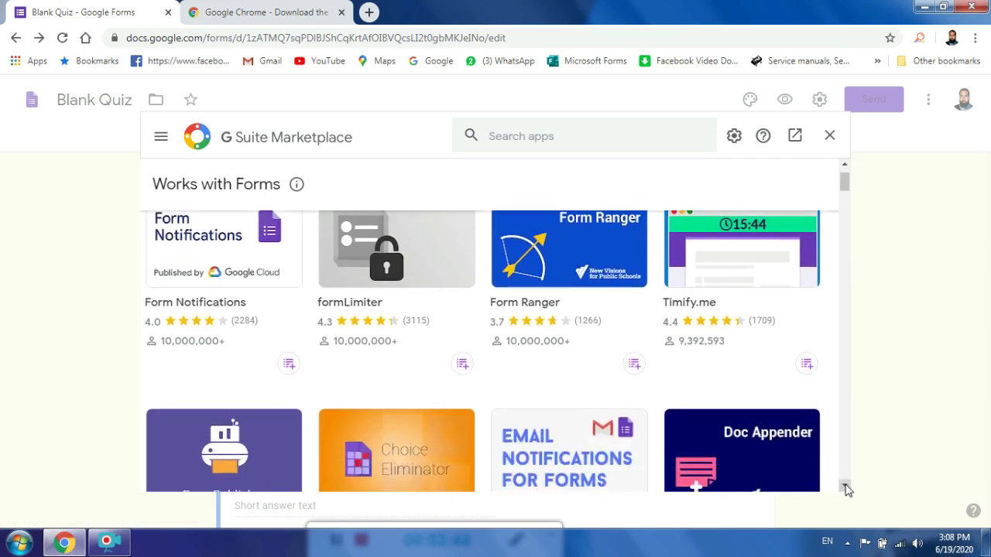
{"action": "left_click", "coordinate": [844, 166]}
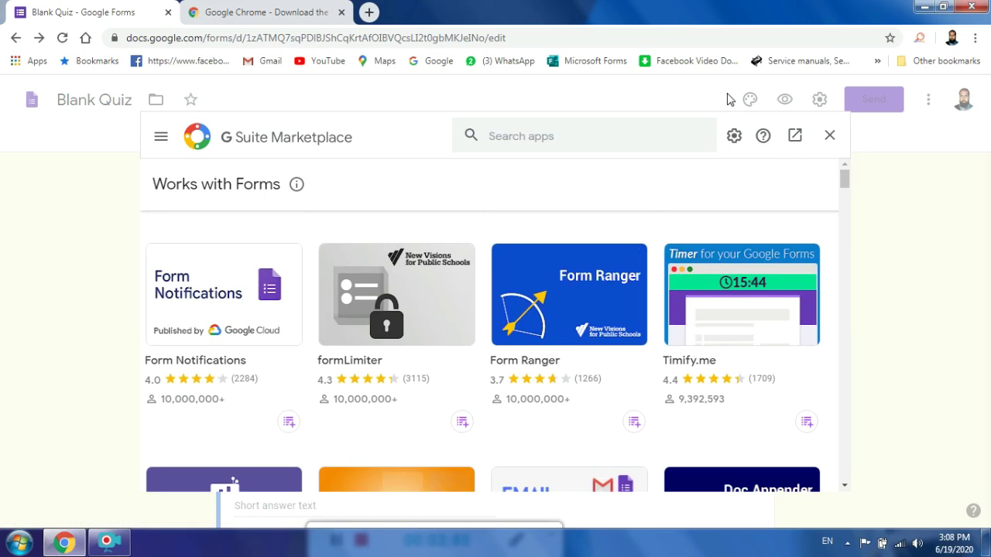
{"action": "left_click", "coordinate": [437, 284]}
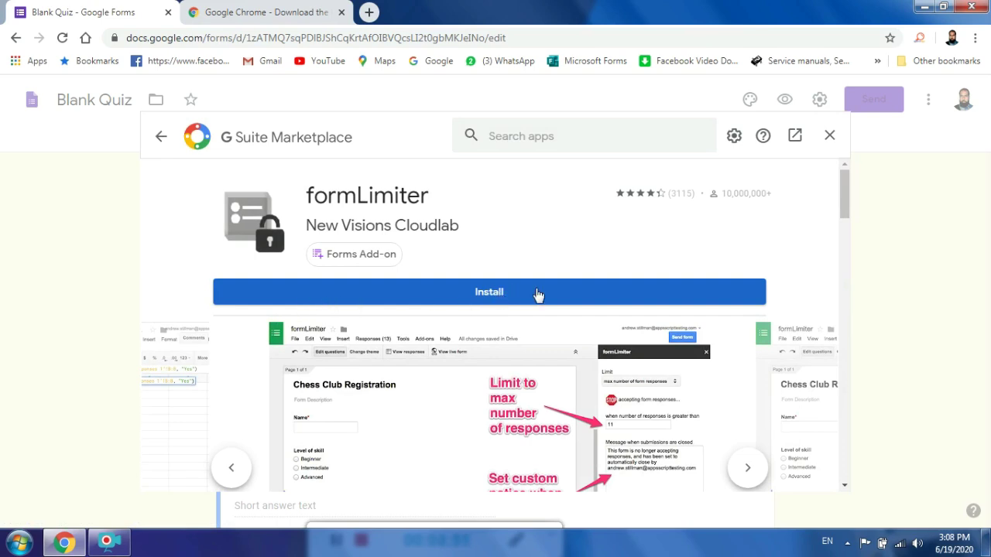
{"action": "left_click", "coordinate": [482, 298]}
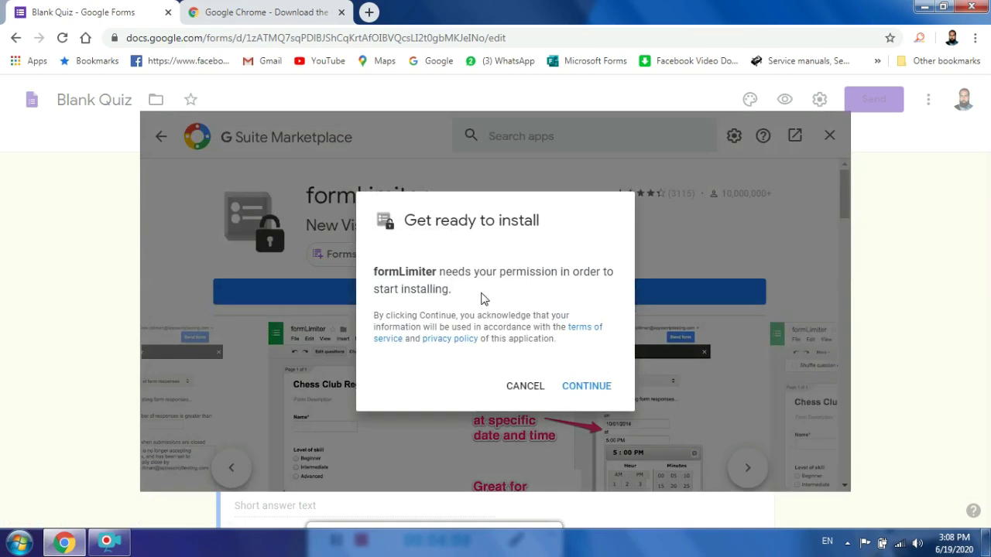
{"action": "left_click", "coordinate": [593, 394]}
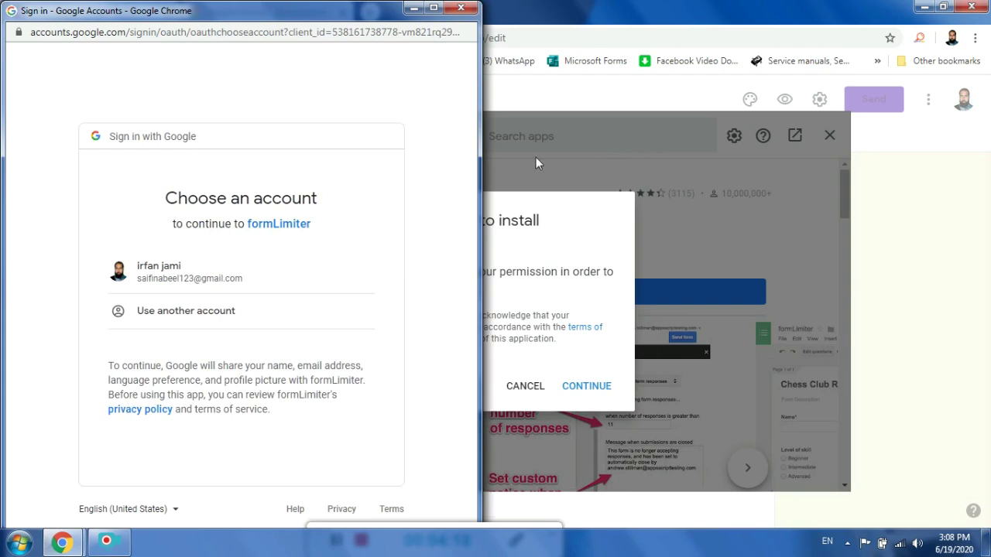
Choose the Google account, allow formLimiter all requested access and finish the installation.
{"action": "left_click", "coordinate": [151, 283]}
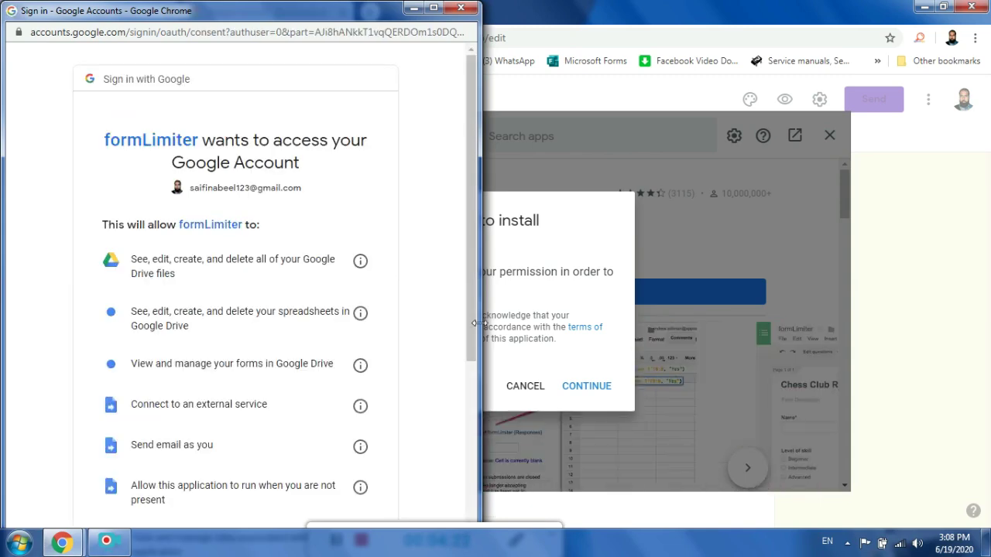
{"action": "left_click_drag", "start_coordinate": [472, 338], "coordinate": [471, 380]}
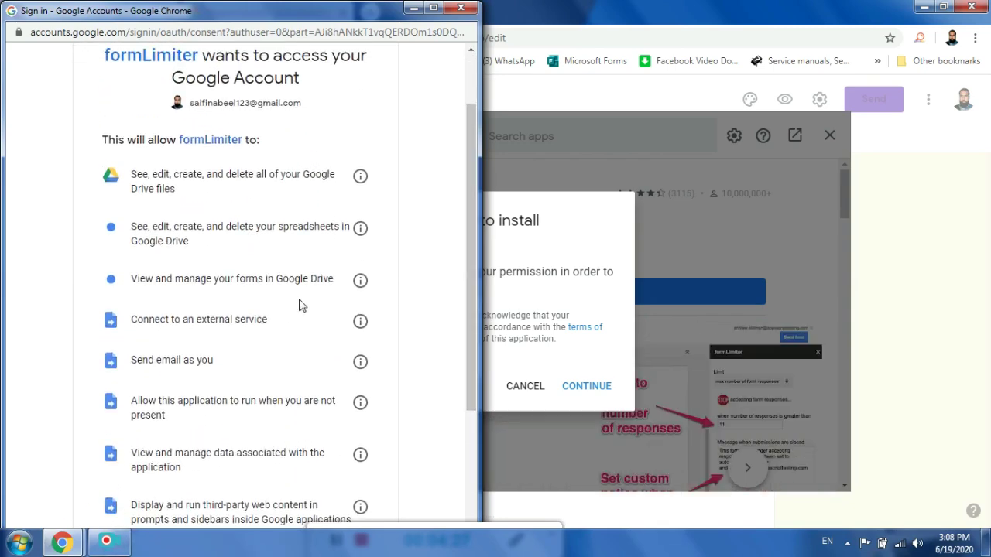
{"action": "left_click_drag", "start_coordinate": [472, 335], "coordinate": [470, 455]}
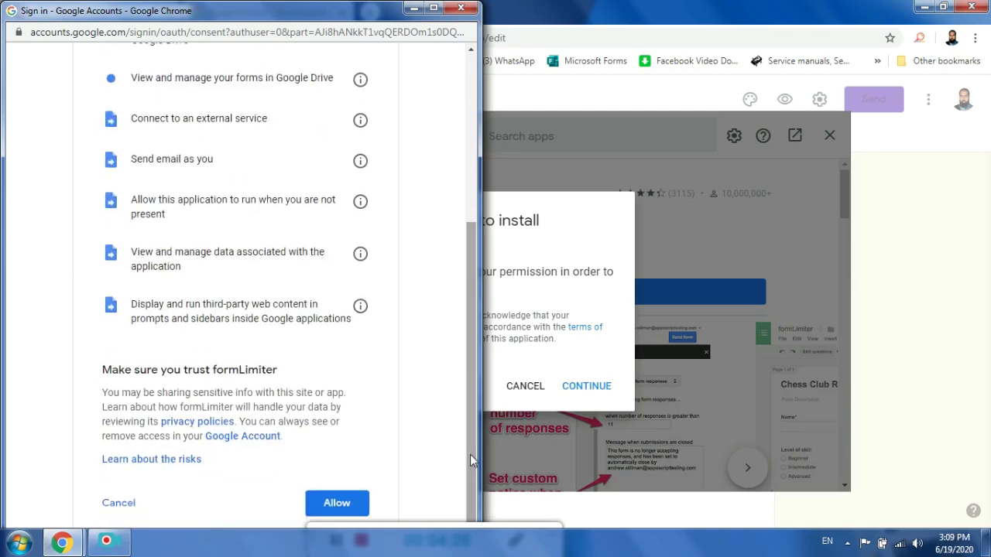
{"action": "left_click", "coordinate": [331, 509]}
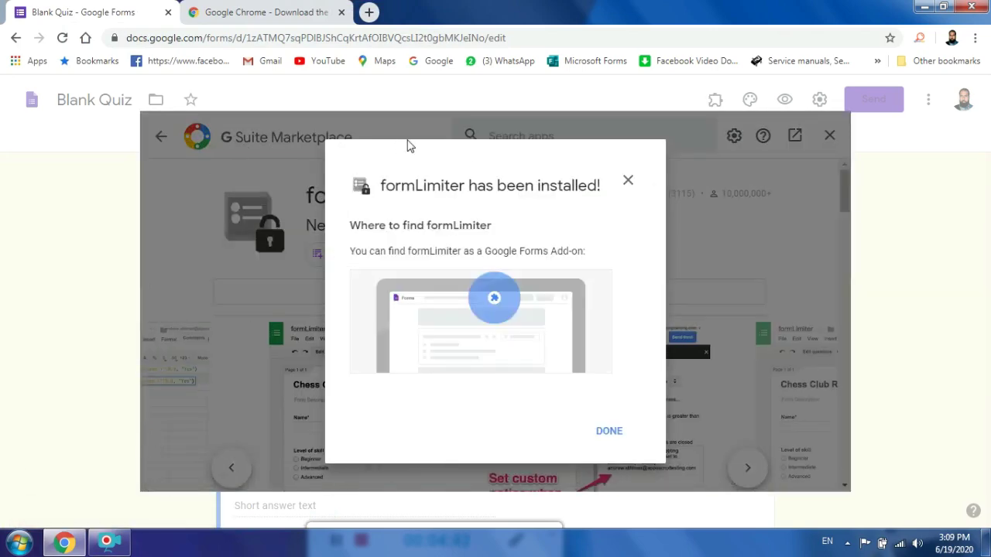
{"action": "left_click_drag", "start_coordinate": [477, 169], "coordinate": [533, 166]}
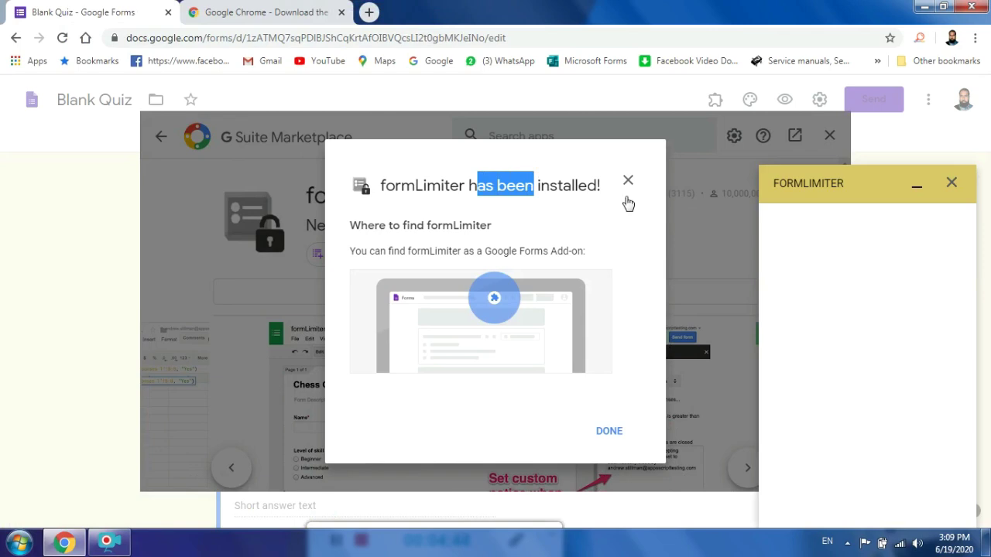
{"action": "left_click", "coordinate": [609, 432]}
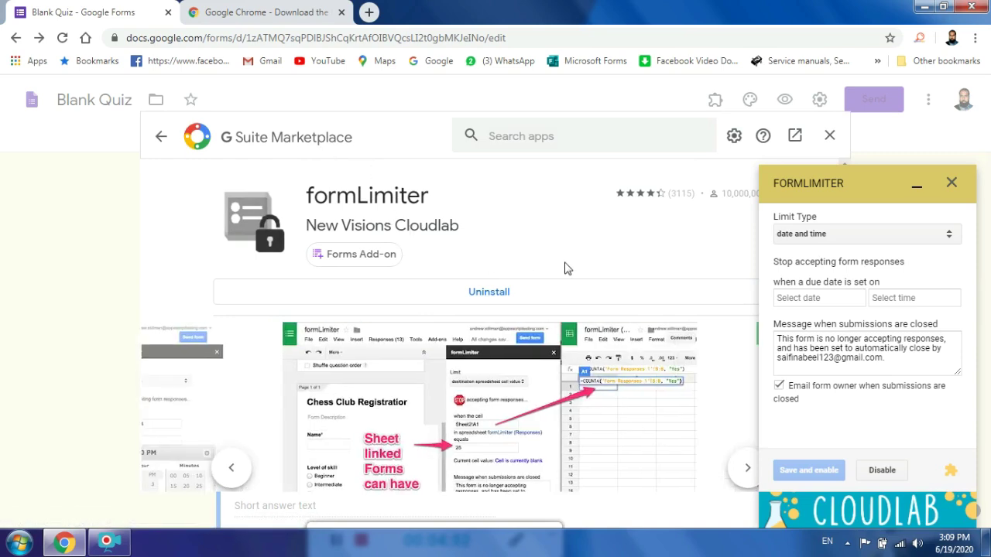
Try formLimiter's limit type "number of form responses" and set it back to "date and time".
{"action": "left_click", "coordinate": [948, 234]}
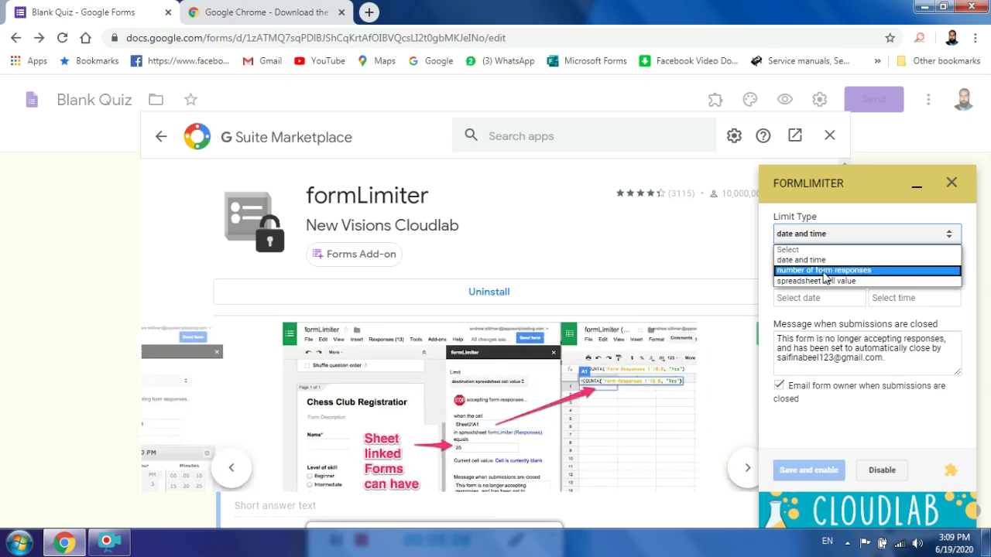
{"action": "left_click", "coordinate": [826, 271]}
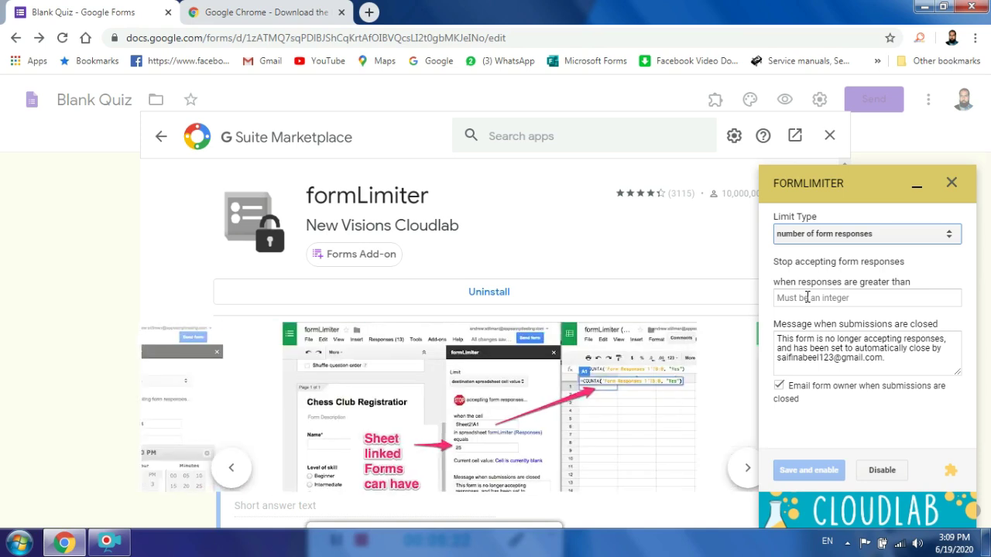
{"action": "left_click", "coordinate": [848, 242]}
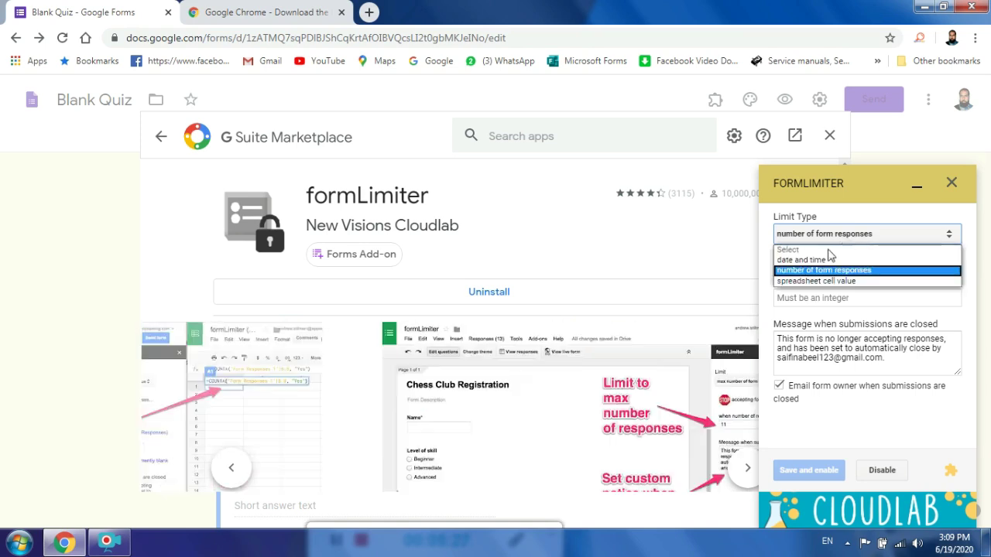
{"action": "left_click", "coordinate": [811, 263]}
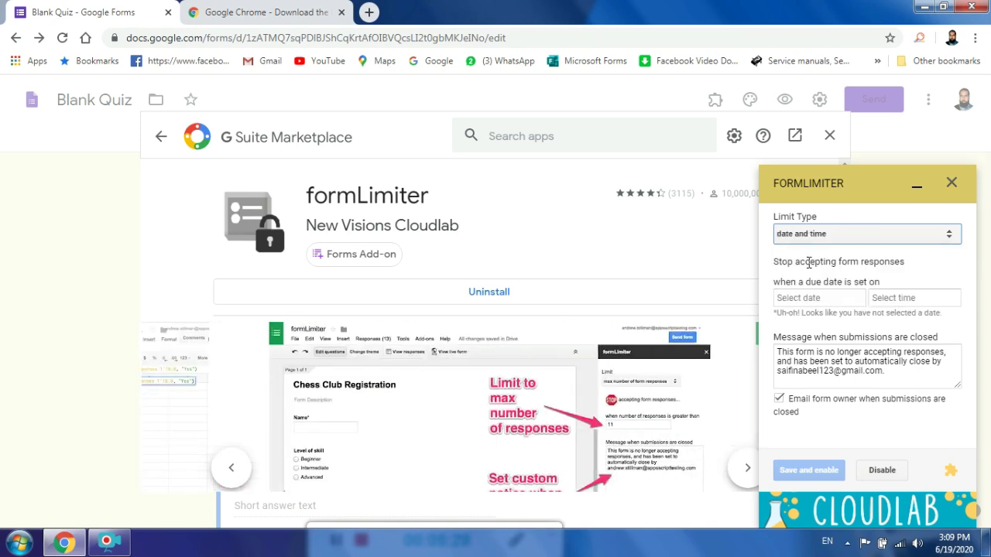
Set formLimiter to stop accepting responses on 06/19/2020 at 3:15 PM, then save and enable the limit.
{"action": "left_click", "coordinate": [811, 301]}
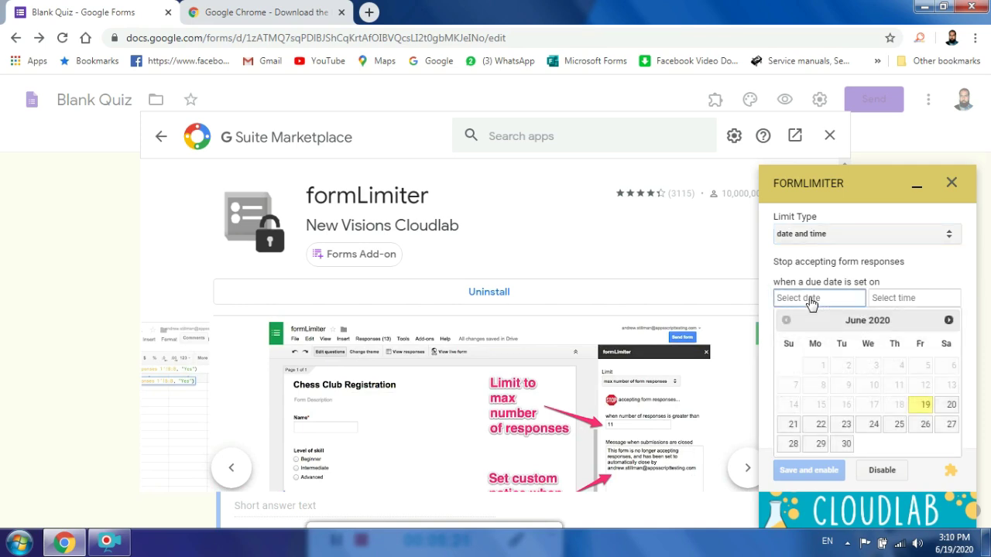
{"action": "left_click", "coordinate": [925, 415]}
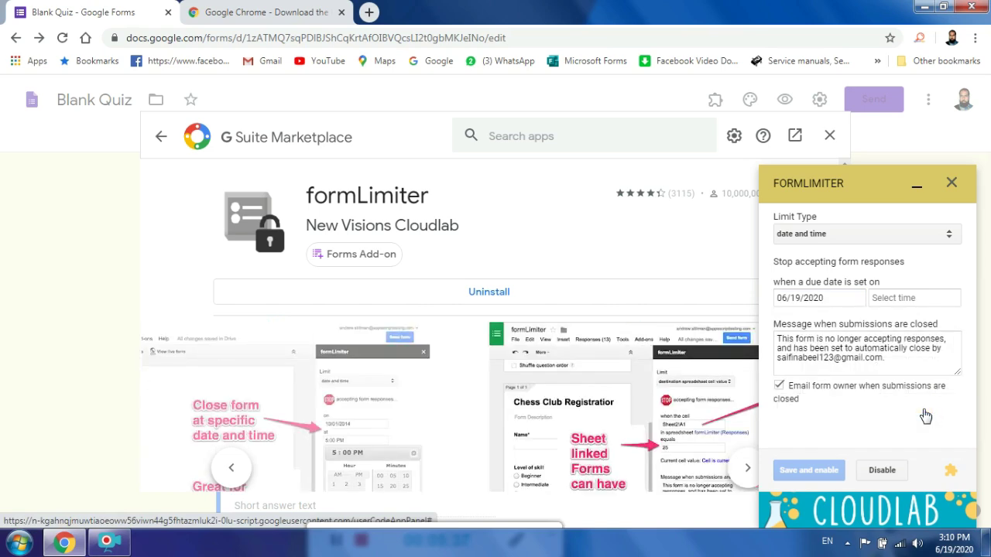
{"action": "left_click", "coordinate": [900, 301]}
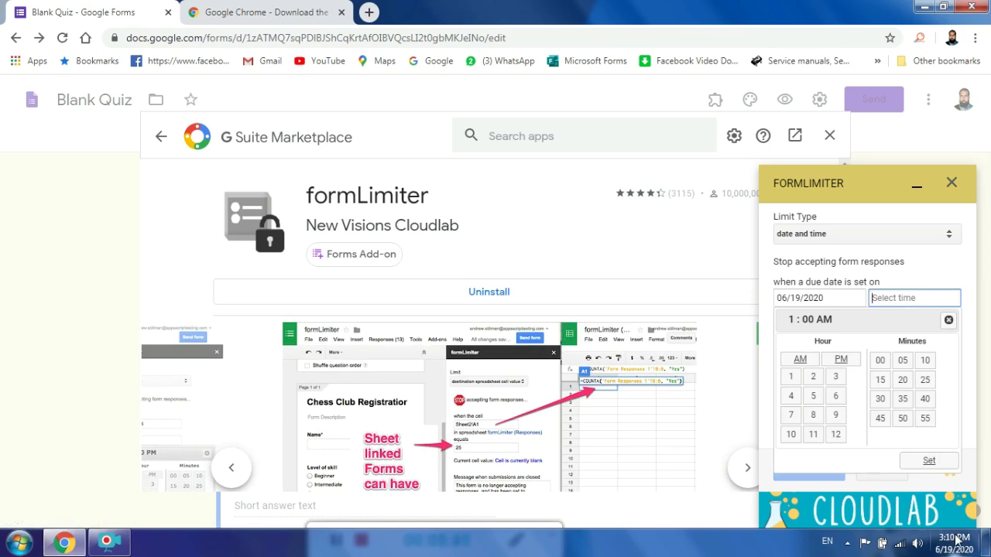
{"action": "left_click", "coordinate": [836, 377]}
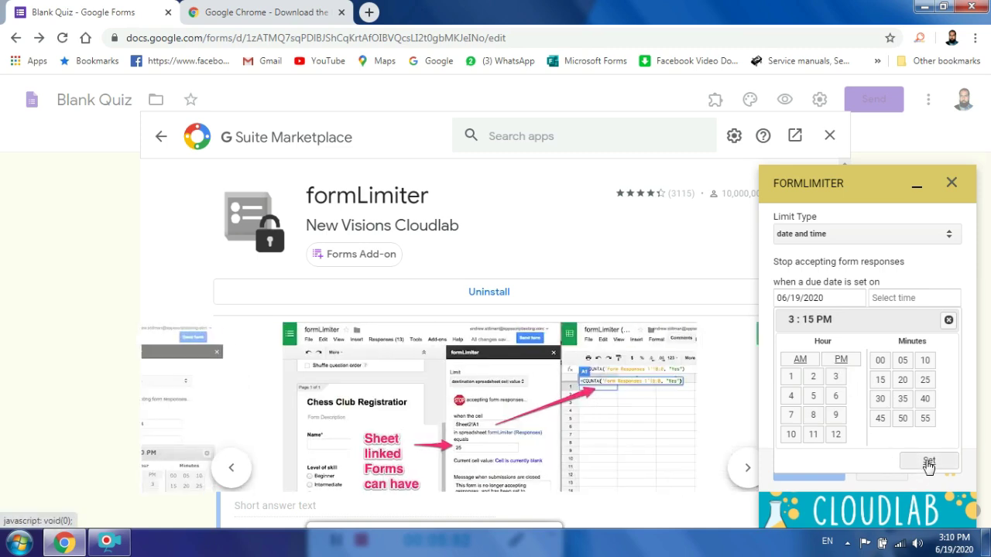
{"action": "left_click", "coordinate": [929, 463]}
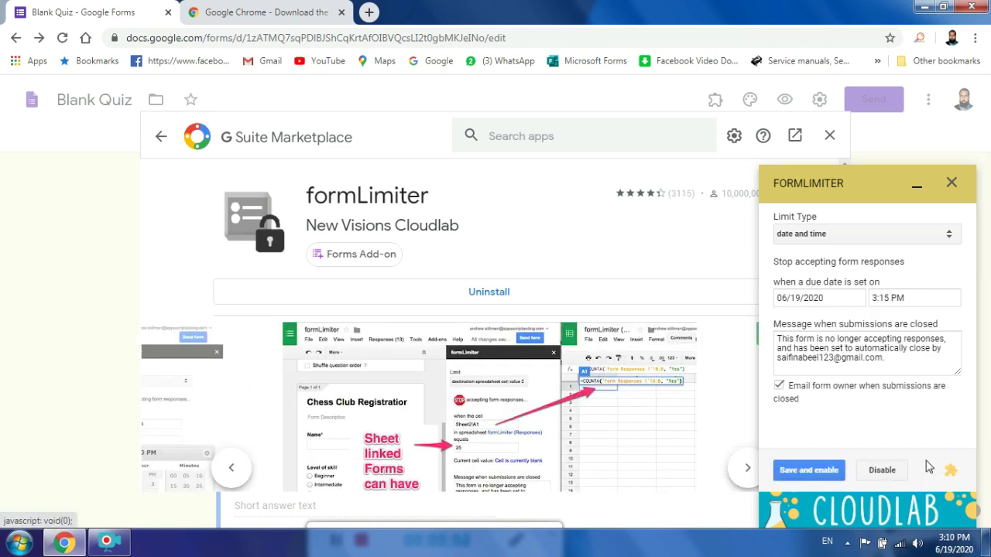
{"action": "left_click", "coordinate": [799, 474]}
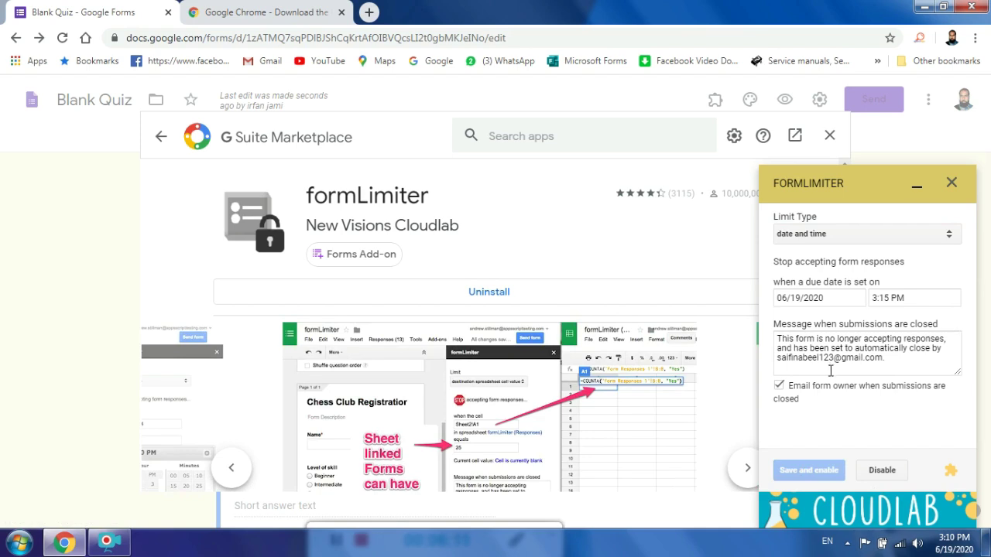
Close the formLimiter panel and the marketplace, and open a preview of the quiz form.
{"action": "left_click", "coordinate": [953, 186]}
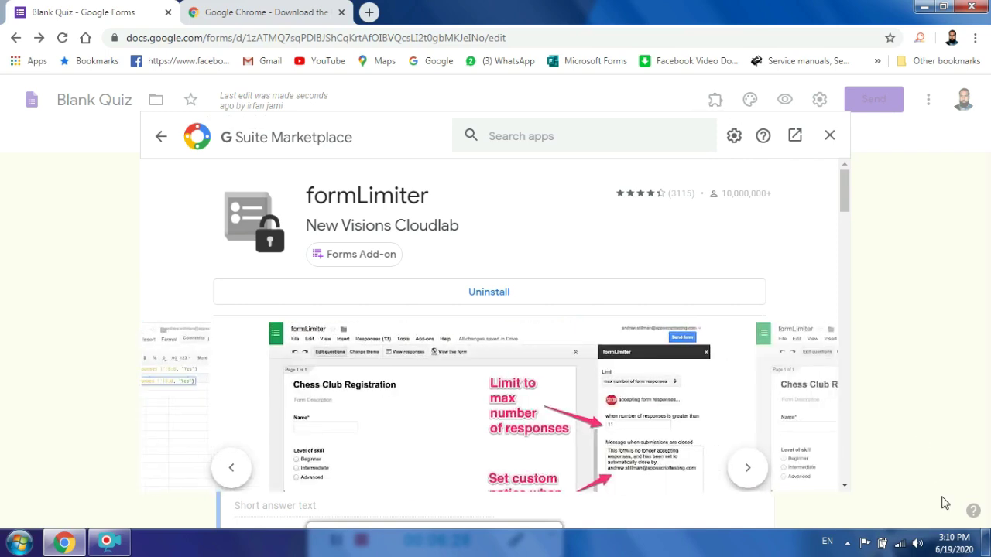
{"action": "mouse_move", "coordinate": [952, 545]}
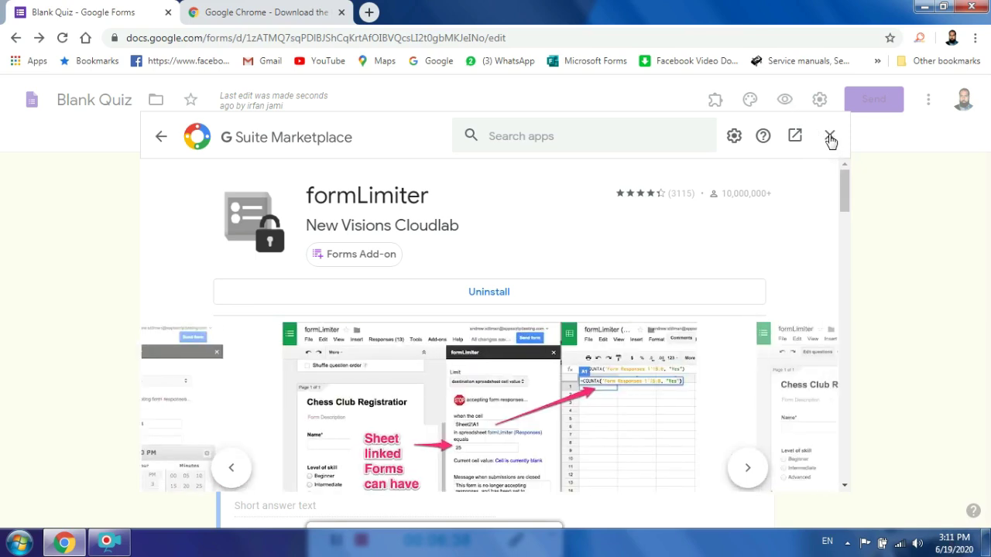
{"action": "left_click", "coordinate": [830, 137]}
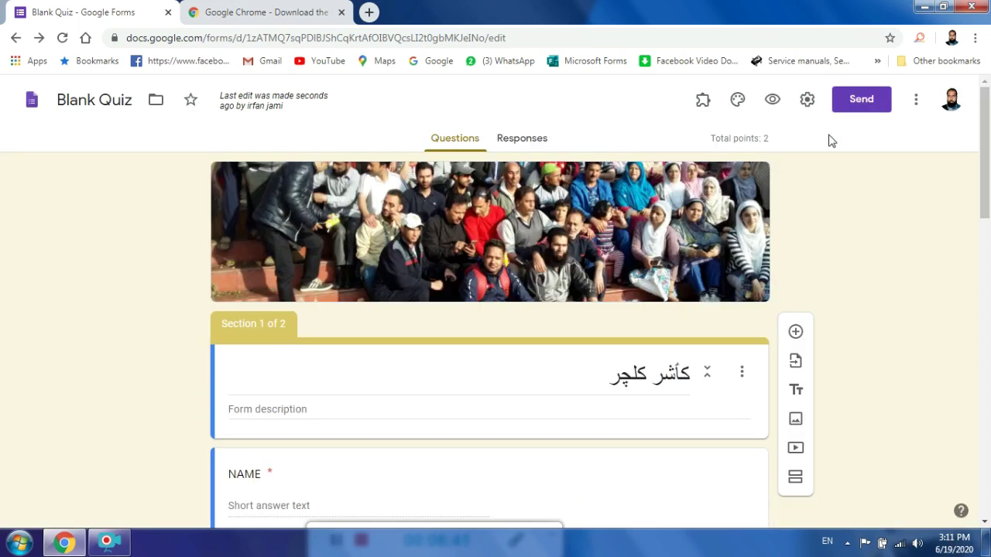
{"action": "left_click", "coordinate": [772, 102]}
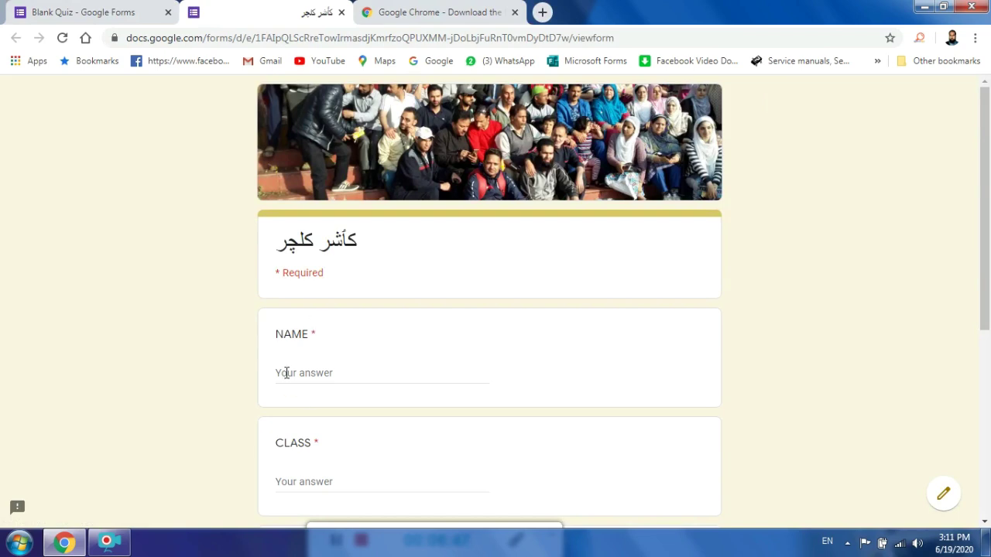
Fill in the respondent's name and enter 12th as the class in the previewed form.
{"action": "type", "text": "irfan"}
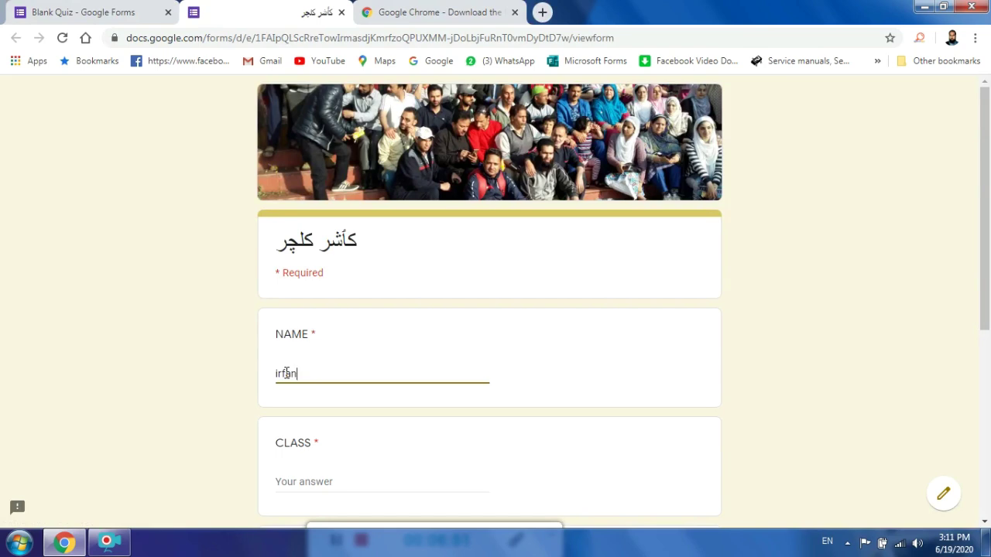
{"action": "left_click", "coordinate": [984, 523]}
{"action": "scroll", "coordinate": [984, 527], "scroll_direction": "down", "scroll_amount": 3}
{"action": "left_click", "coordinate": [293, 263]}
{"action": "type", "text": "1"}
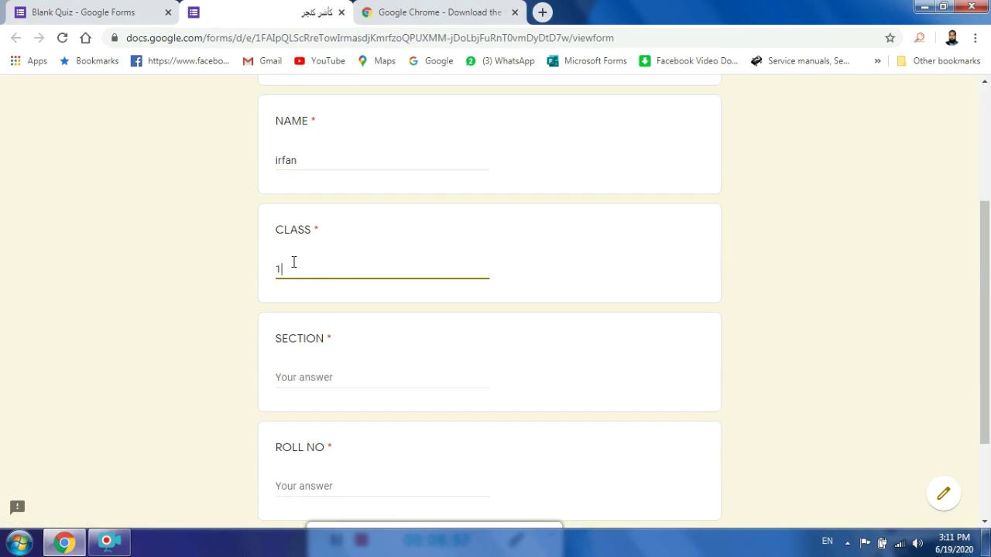
{"action": "type", "text": "2th"}
Enter D as the section, fill in a three-digit roll number and continue to the quiz questions.
{"action": "left_click", "coordinate": [297, 377]}
{"action": "type", "text": "D"}
{"action": "left_click", "coordinate": [297, 487]}
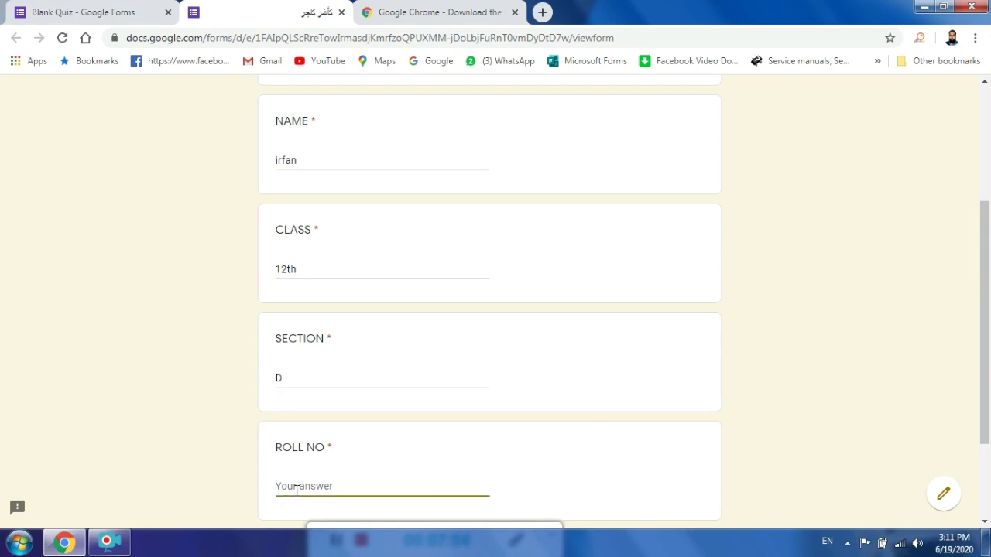
{"action": "type", "text": "1234"}
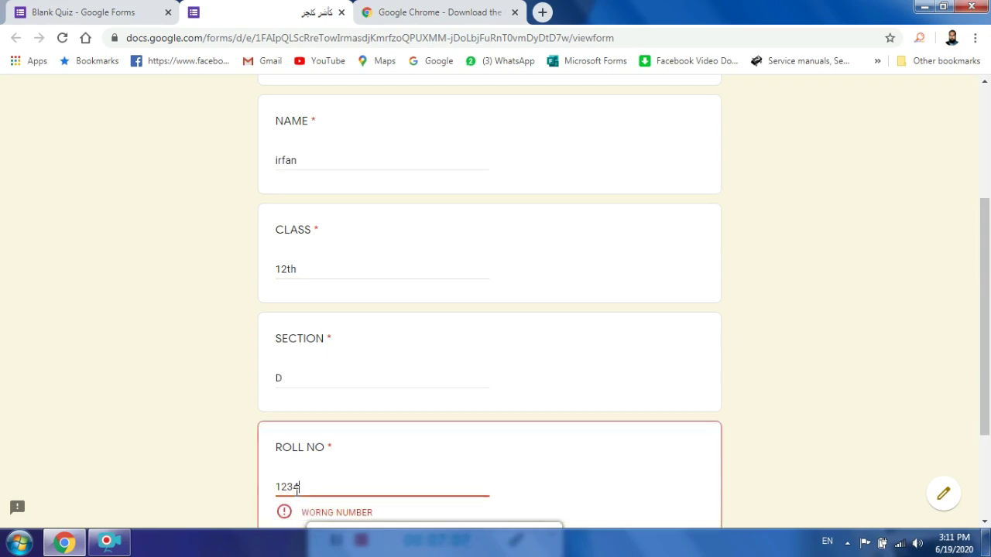
{"action": "key", "text": "BackSpace"}
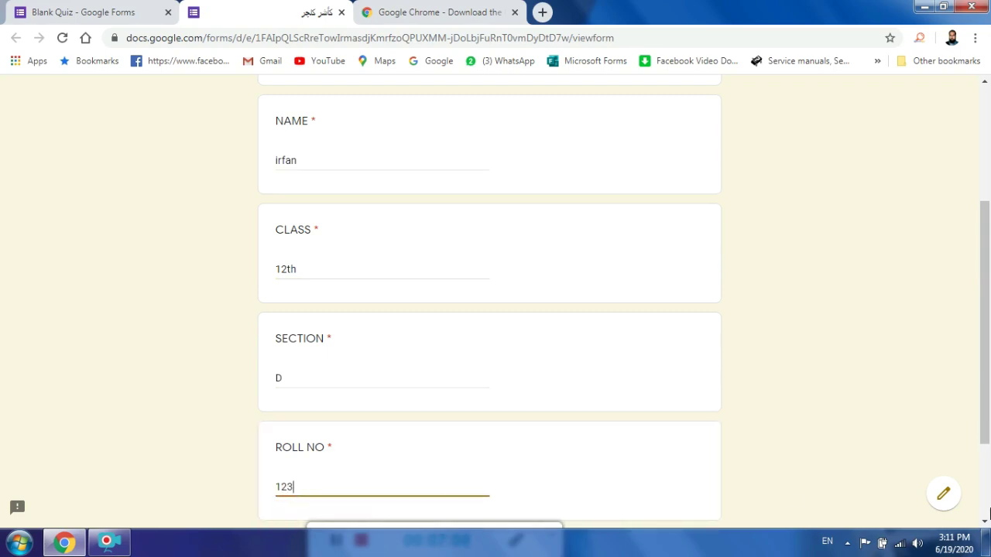
{"action": "left_click", "coordinate": [985, 524]}
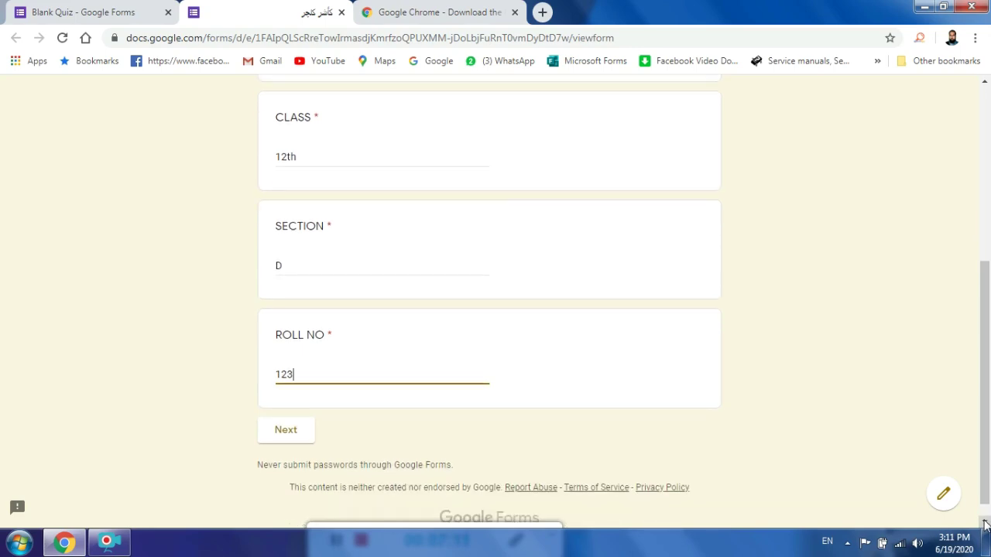
{"action": "left_click", "coordinate": [286, 431]}
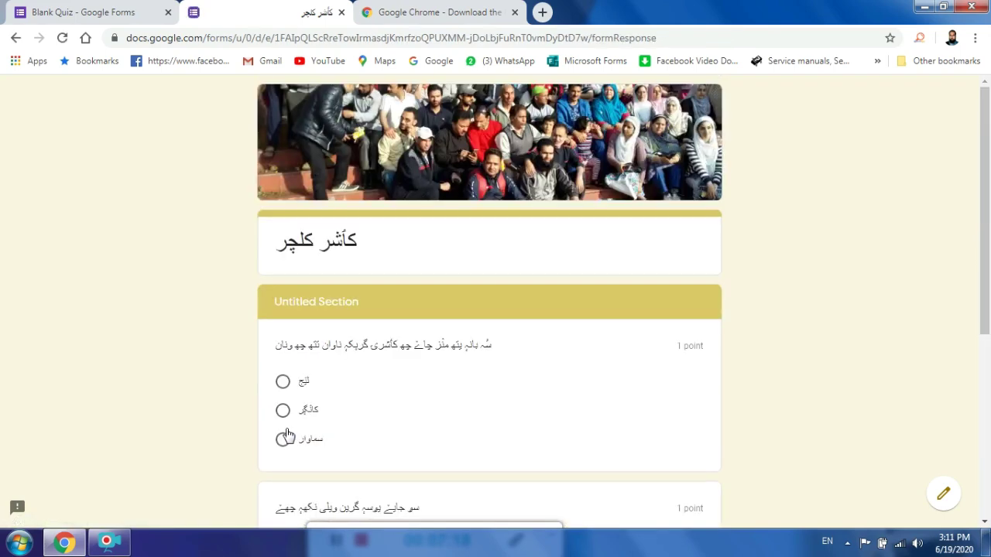
Choose the second option for both one-point questions, leave the last question blank and submit the response.
{"action": "left_click", "coordinate": [985, 523]}
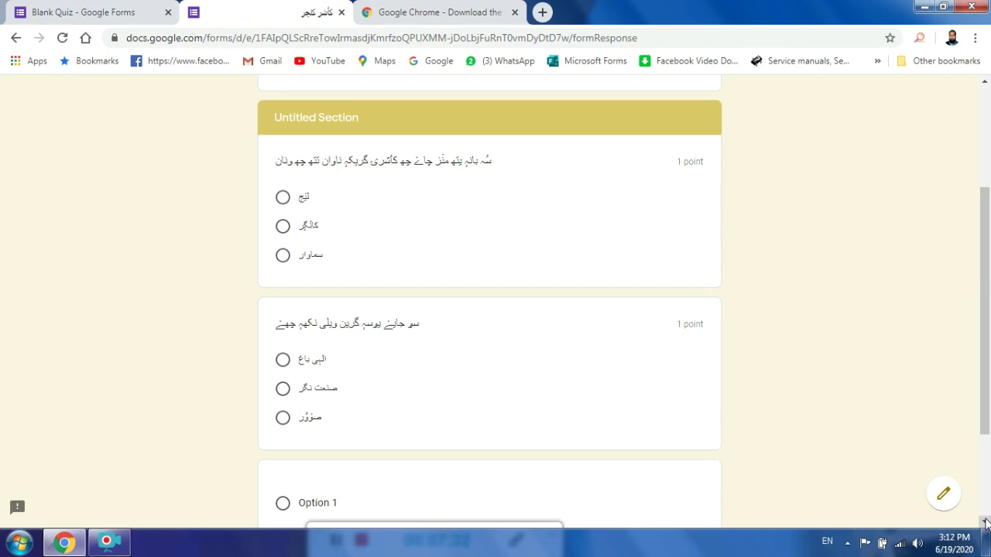
{"action": "left_click", "coordinate": [986, 523]}
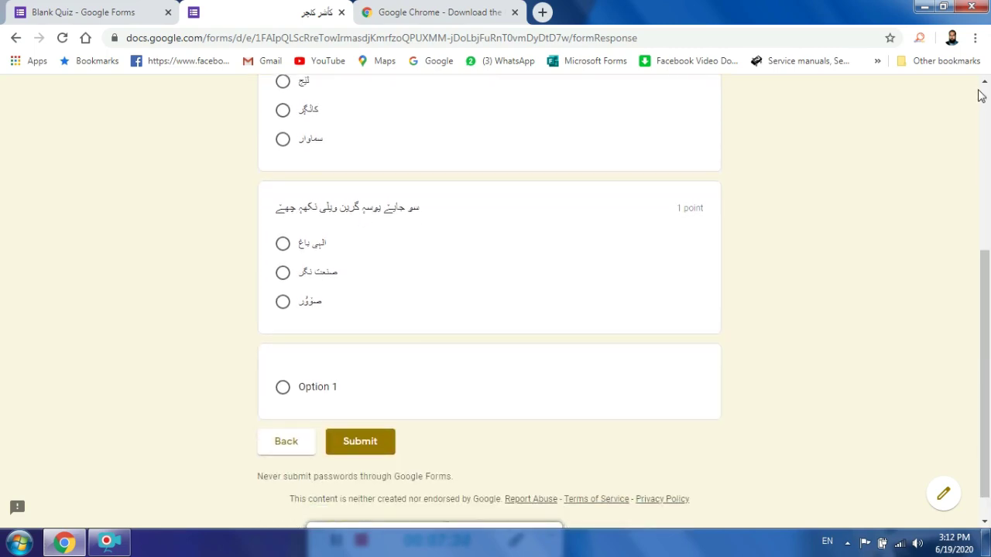
{"action": "left_click", "coordinate": [985, 82]}
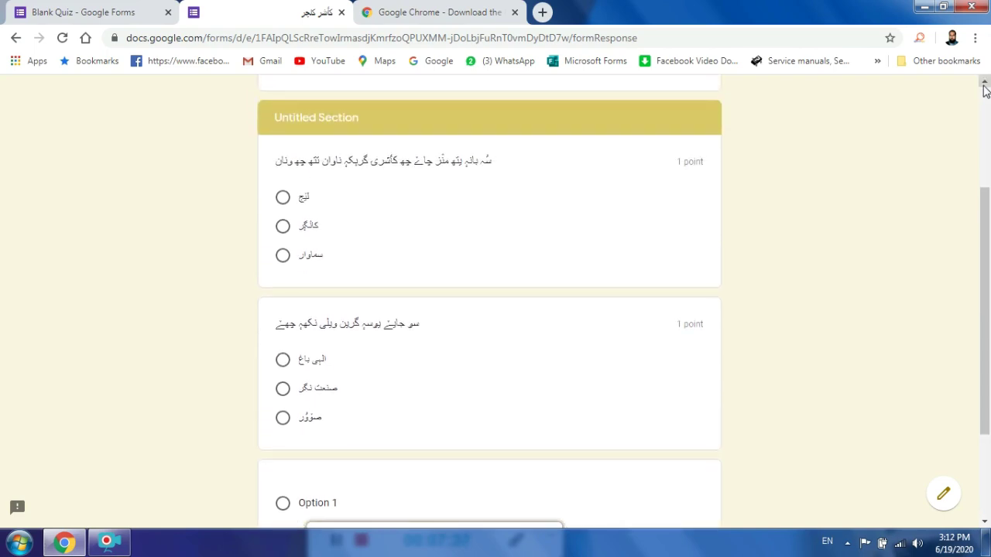
{"action": "left_click", "coordinate": [284, 227]}
{"action": "left_click", "coordinate": [284, 390]}
{"action": "scroll", "coordinate": [985, 524], "scroll_direction": "down", "scroll_amount": 2}
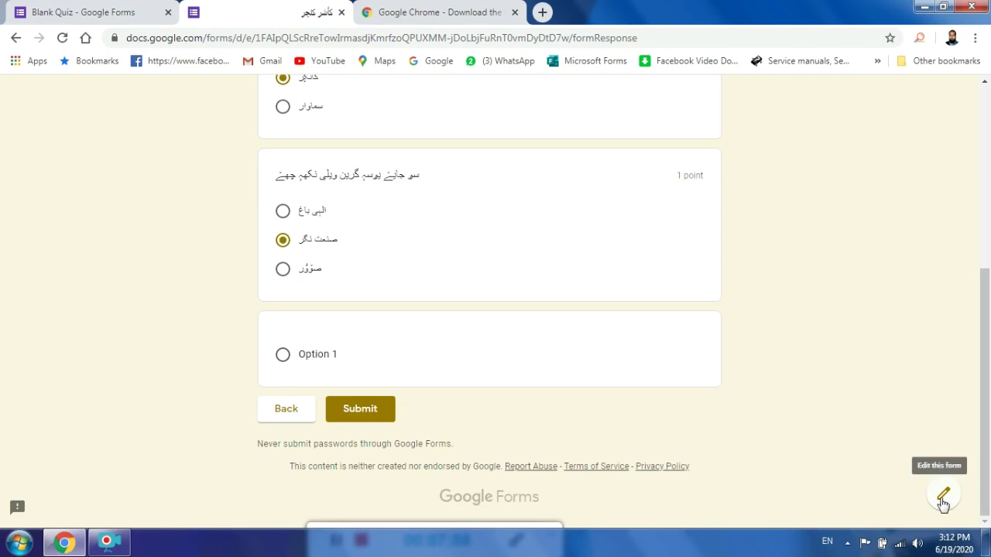
{"action": "left_click", "coordinate": [364, 412]}
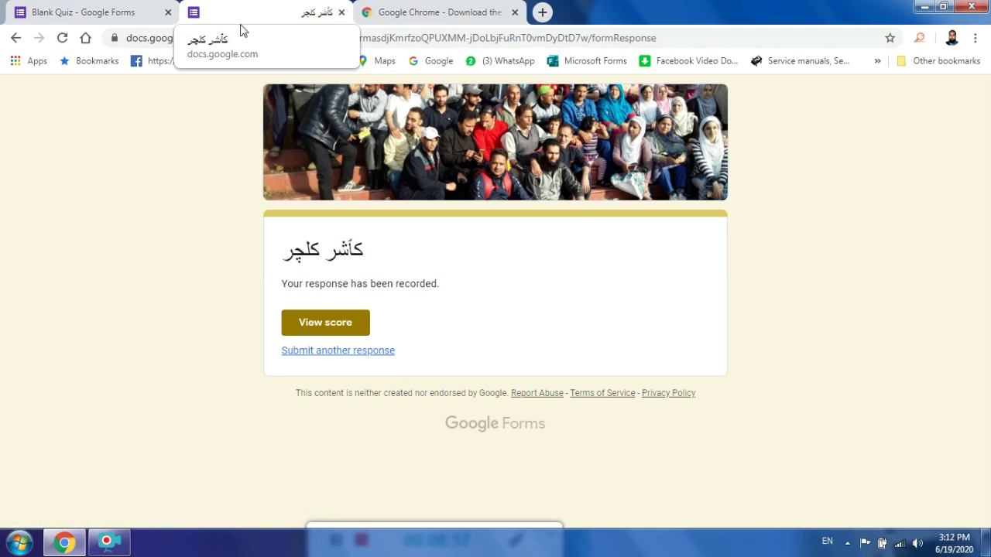
Open a new preview from the Blank Quiz editor and fill in a second respondent's name.
{"action": "left_click", "coordinate": [135, 13]}
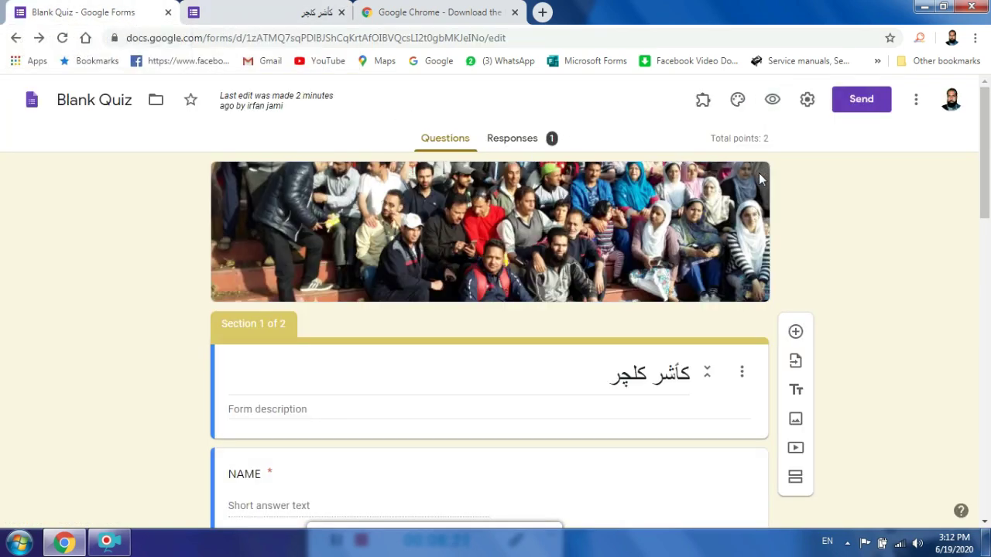
{"action": "left_click", "coordinate": [773, 101]}
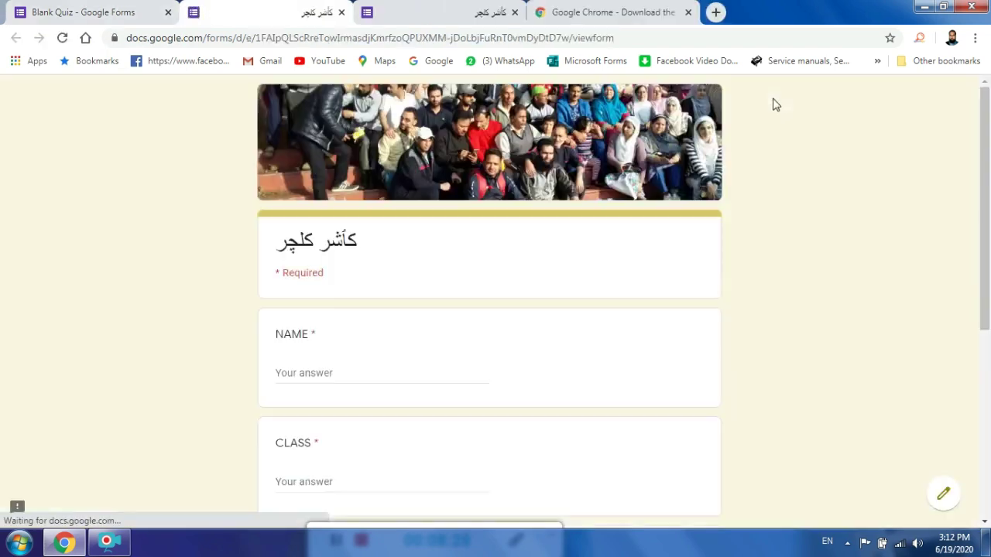
{"action": "left_click", "coordinate": [279, 372]}
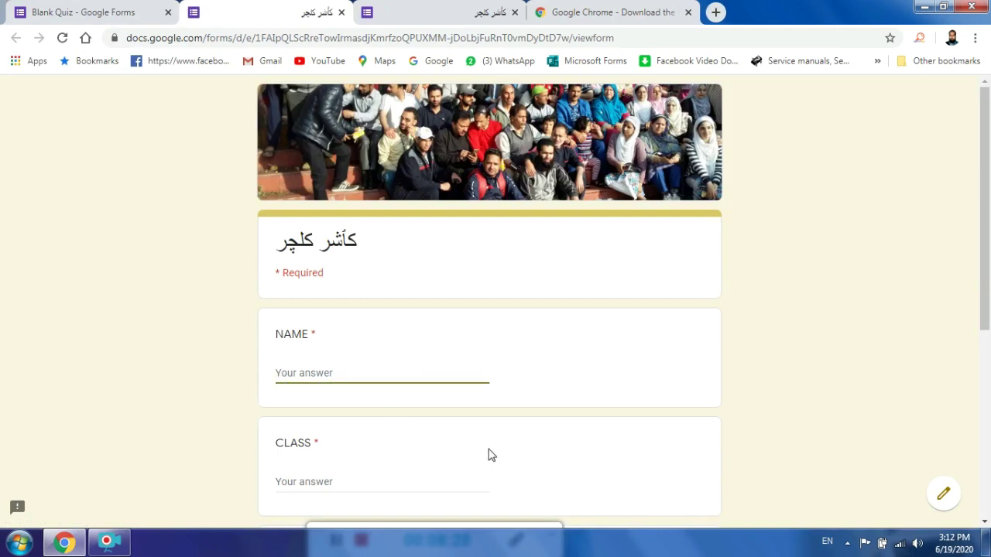
{"action": "type", "text": "javaid"}
Enter 12th as the class and D as the section for the second response.
{"action": "left_click", "coordinate": [986, 522]}
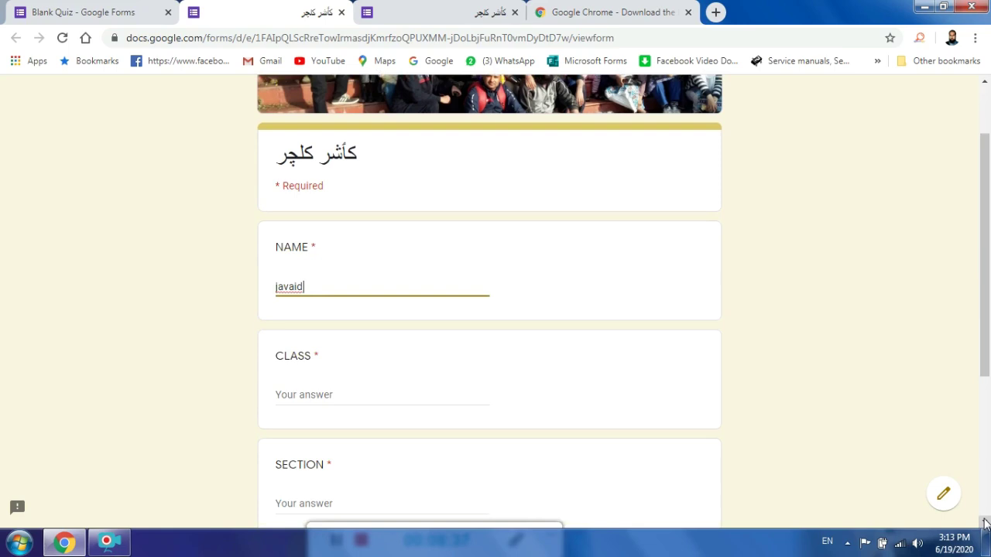
{"action": "left_click", "coordinate": [284, 396]}
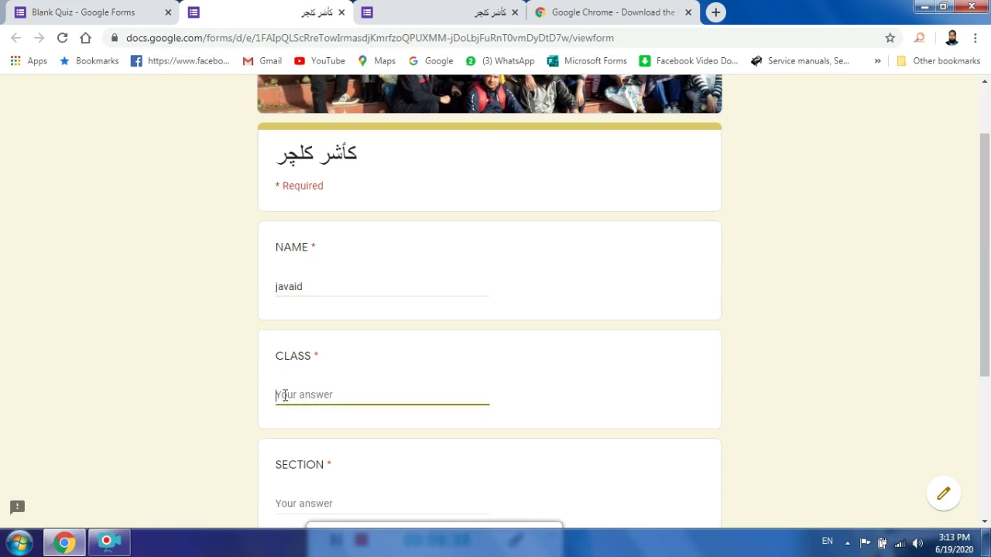
{"action": "type", "text": "12tgh"}
{"action": "key", "text": "BackSpace"}
{"action": "key", "text": "BackSpace"}
{"action": "type", "text": "h"}
{"action": "scroll", "coordinate": [679, 380], "scroll_direction": "down", "scroll_amount": 1}
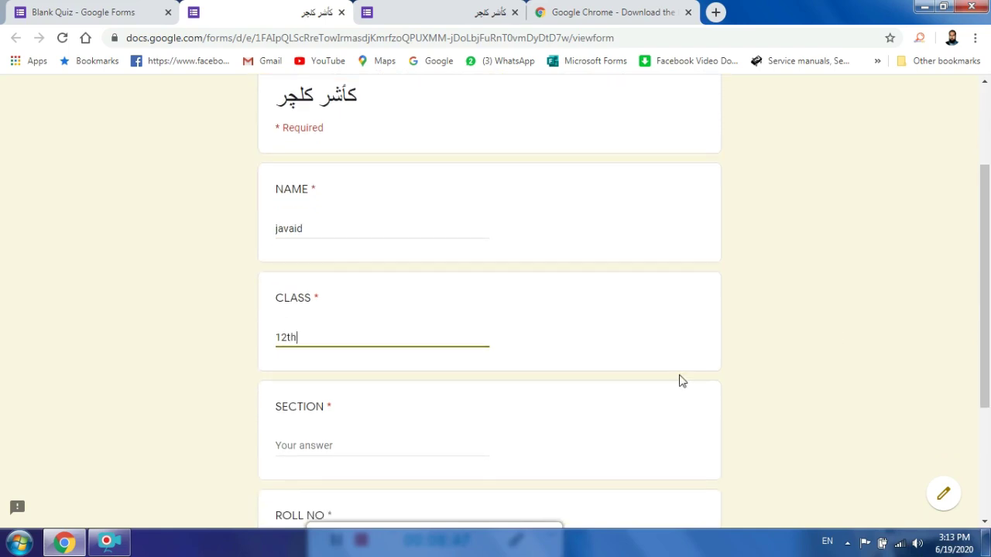
{"action": "left_click", "coordinate": [295, 447]}
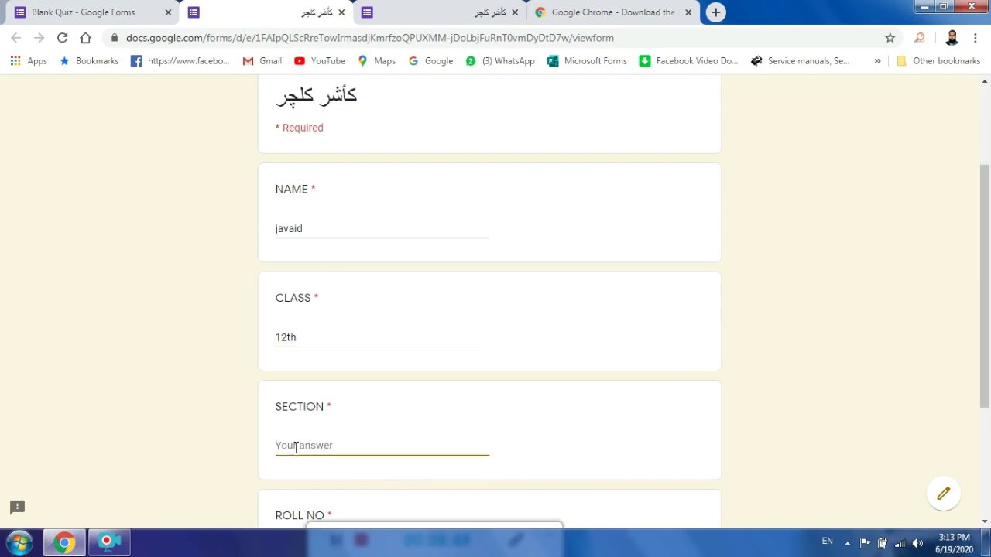
{"action": "type", "text": "B"}
{"action": "key", "text": "BackSpace"}
{"action": "type", "text": "D"}
Fill in a three-digit roll number for the second response and continue to the quiz questions.
{"action": "left_click", "coordinate": [985, 525]}
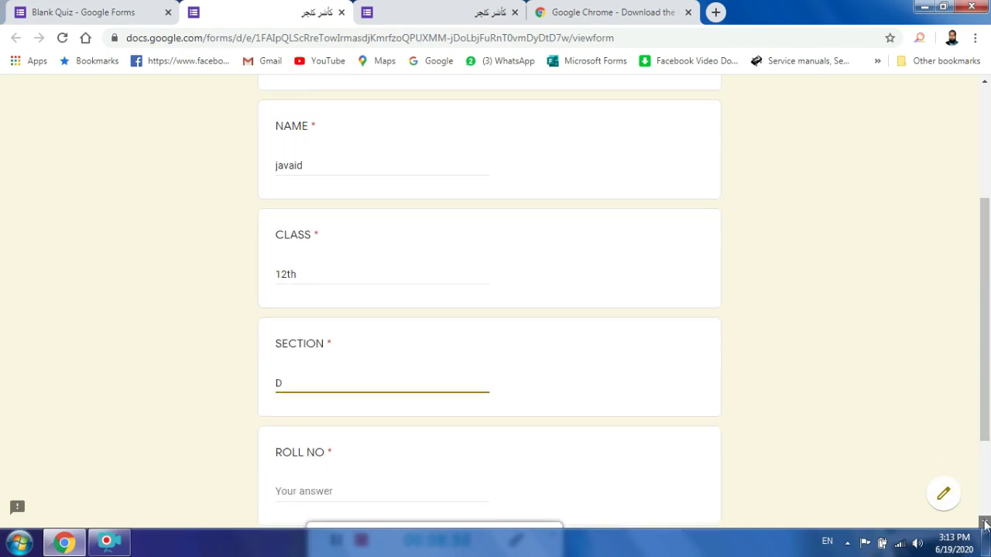
{"action": "left_click", "coordinate": [287, 460]}
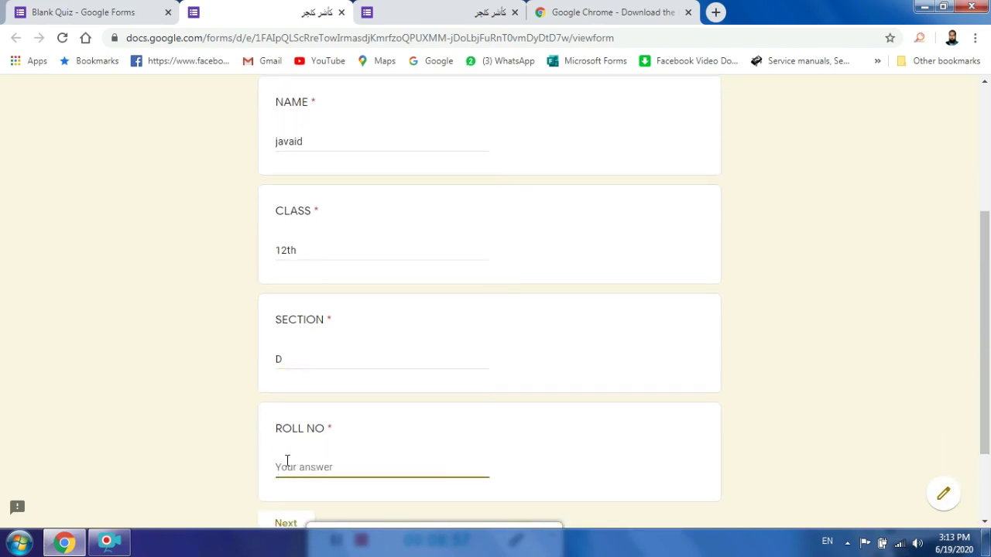
{"action": "type", "text": "1234"}
{"action": "key", "text": "BackSpace"}
{"action": "scroll", "coordinate": [556, 493], "scroll_direction": "down", "scroll_amount": 3}
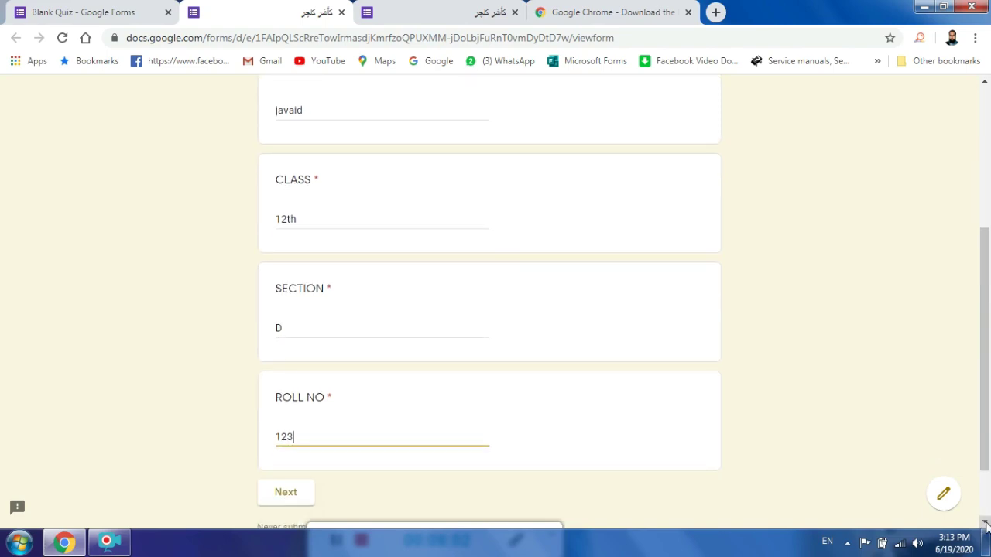
{"action": "left_click", "coordinate": [285, 412]}
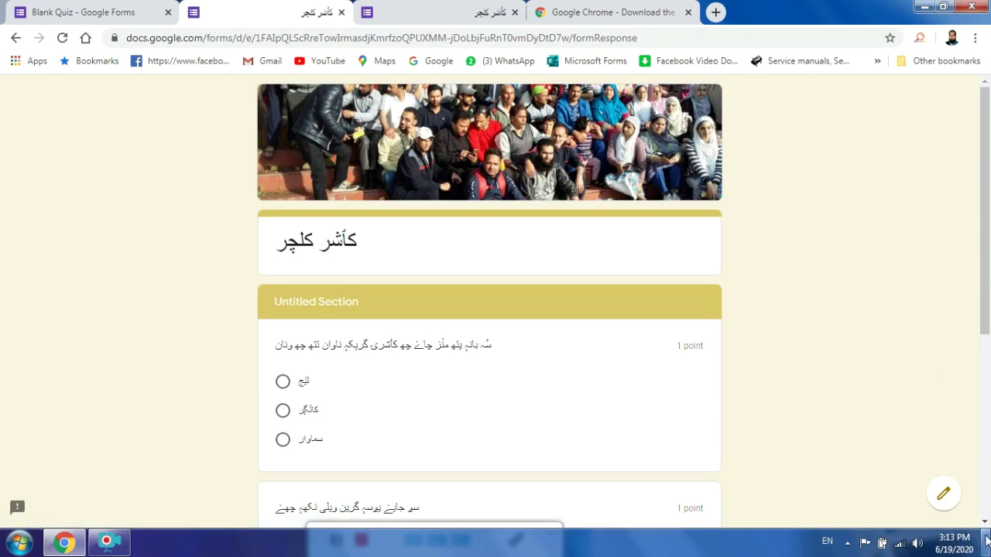
{"action": "scroll", "coordinate": [985, 524], "scroll_direction": "down", "scroll_amount": 3}
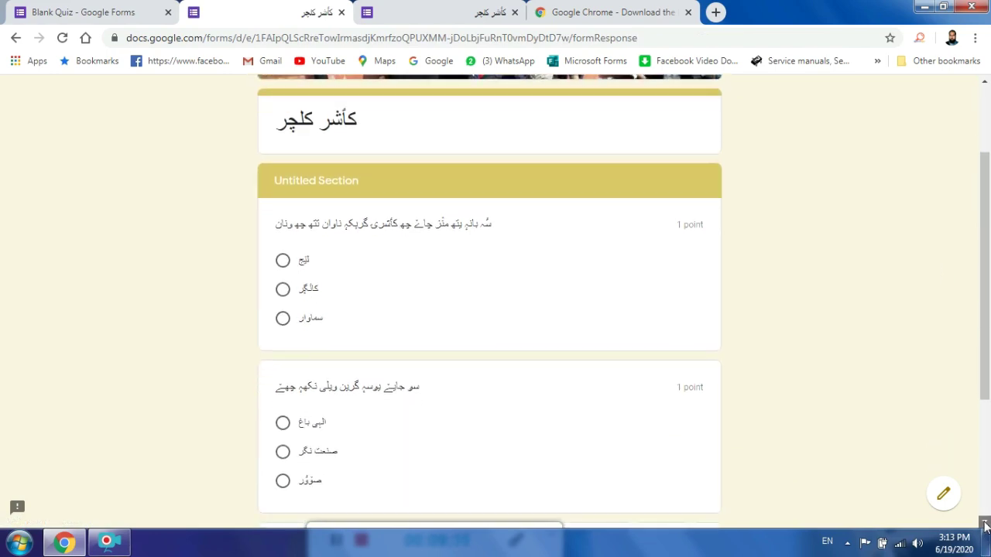
{"action": "left_click", "coordinate": [985, 524]}
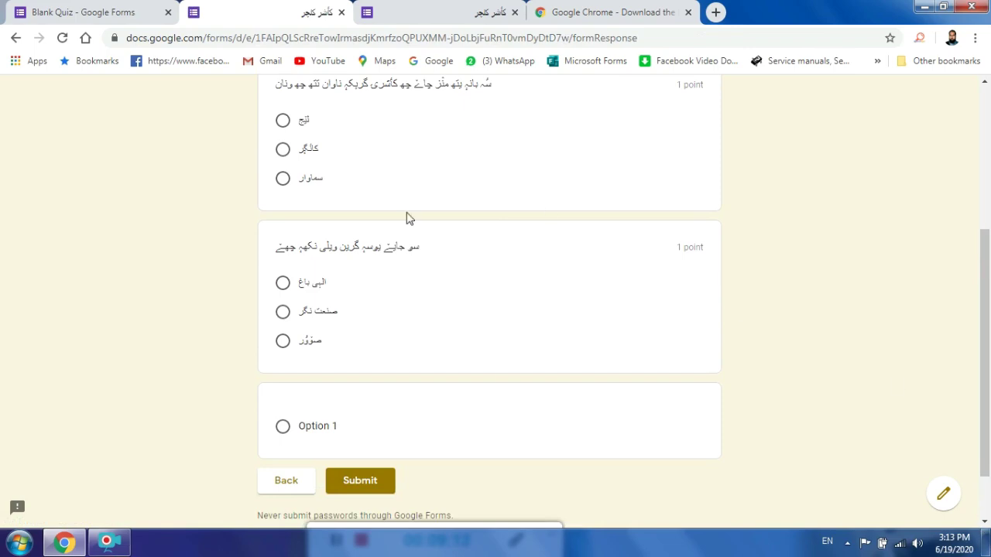
Choose the second option for both one-point questions in the second response, staying on the quiz page without leaving it.
{"action": "left_click", "coordinate": [284, 152]}
{"action": "left_click", "coordinate": [284, 314]}
{"action": "left_click_drag", "start_coordinate": [984, 86], "coordinate": [984, 86]}
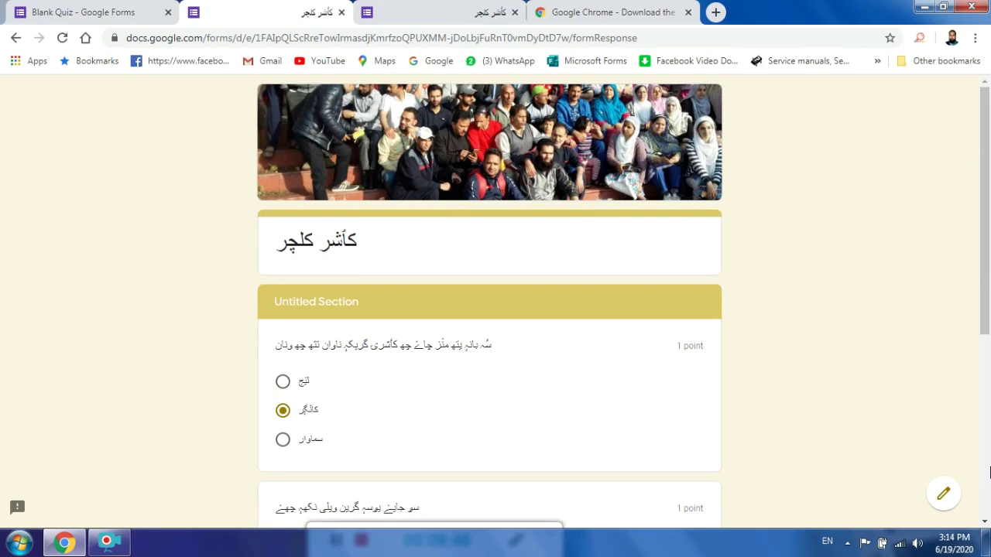
{"action": "left_click", "coordinate": [985, 522]}
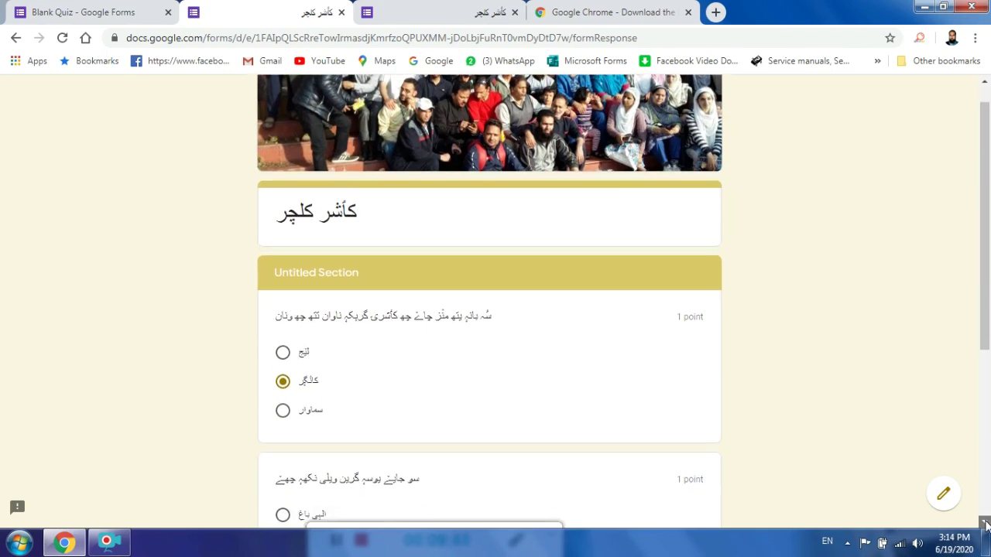
{"action": "scroll", "coordinate": [986, 524], "scroll_direction": "down", "scroll_amount": 4}
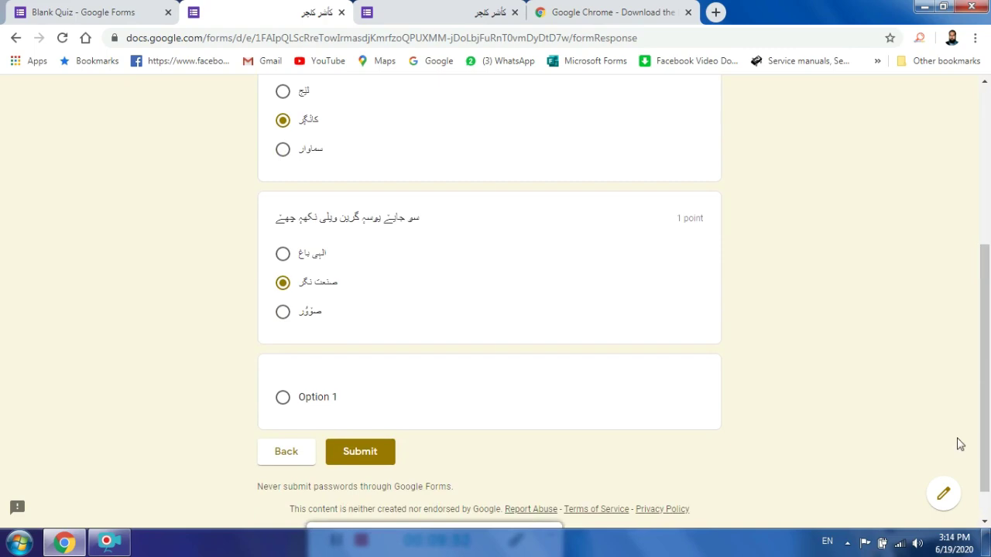
{"action": "left_click", "coordinate": [943, 500]}
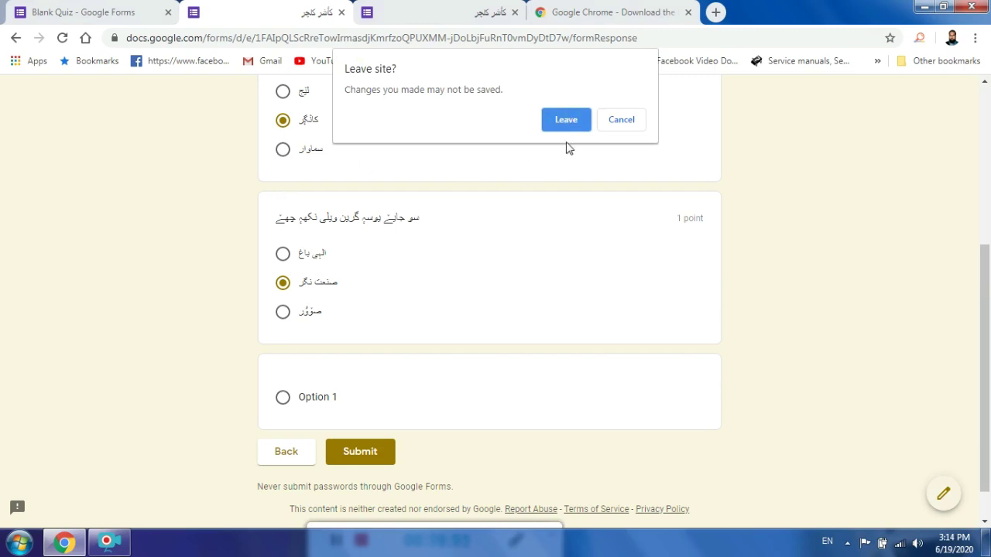
{"action": "left_click", "coordinate": [627, 122]}
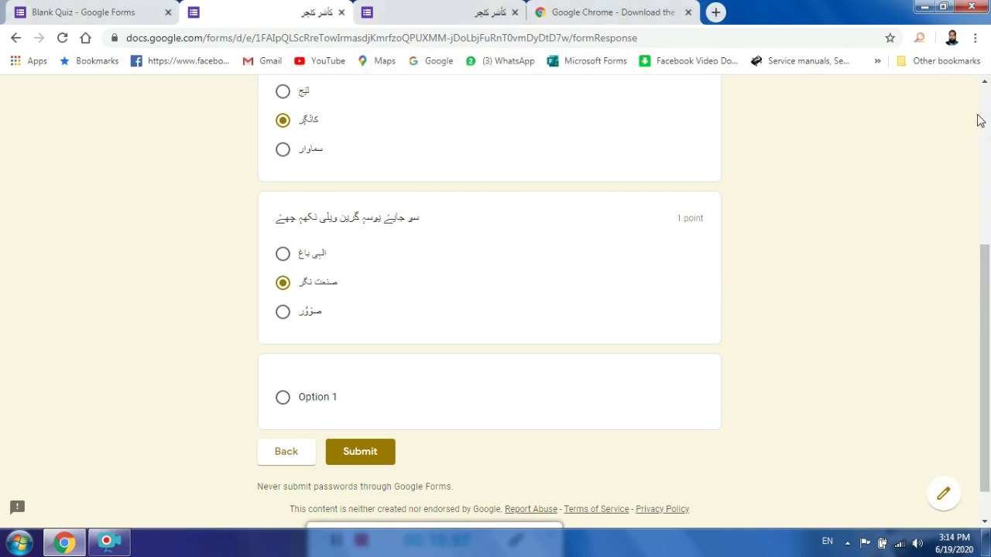
{"action": "left_click", "coordinate": [984, 82]}
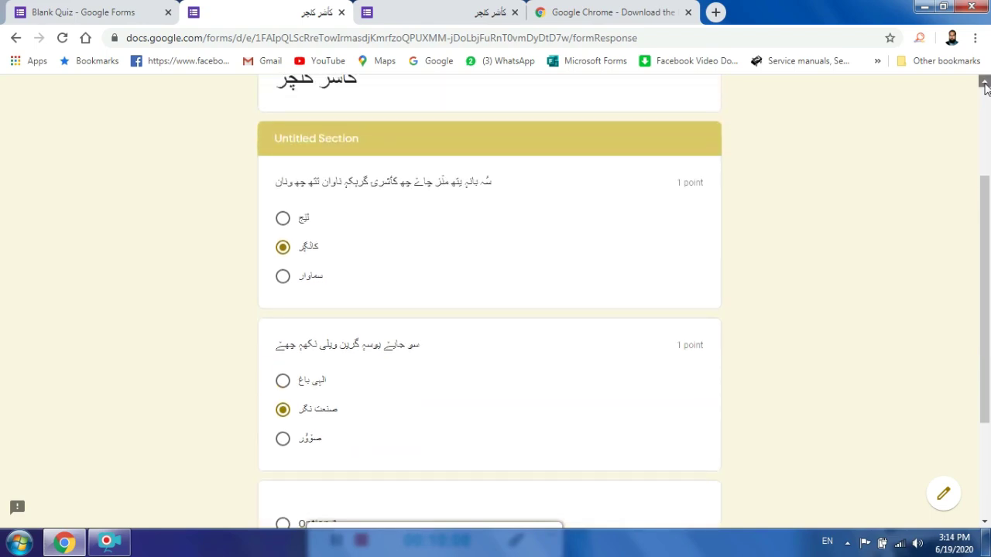
{"action": "left_click", "coordinate": [984, 82]}
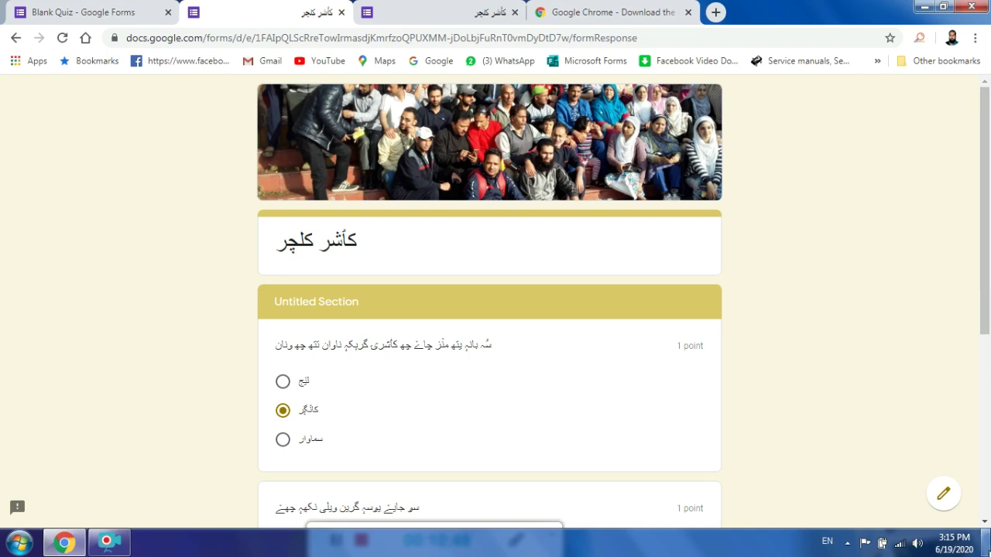
{"action": "scroll", "coordinate": [984, 525], "scroll_direction": "down", "scroll_amount": 3}
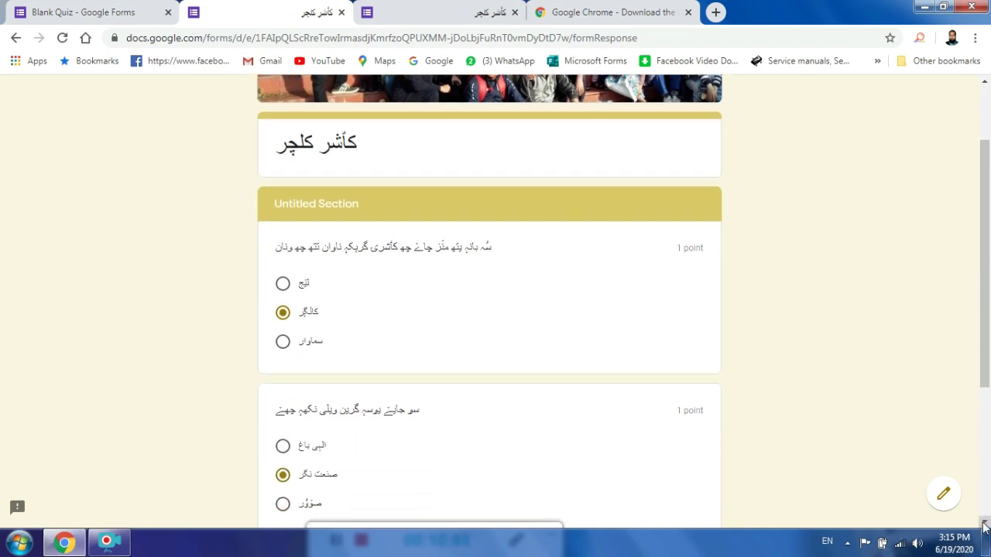
{"action": "scroll", "coordinate": [985, 524], "scroll_direction": "down", "scroll_amount": 2}
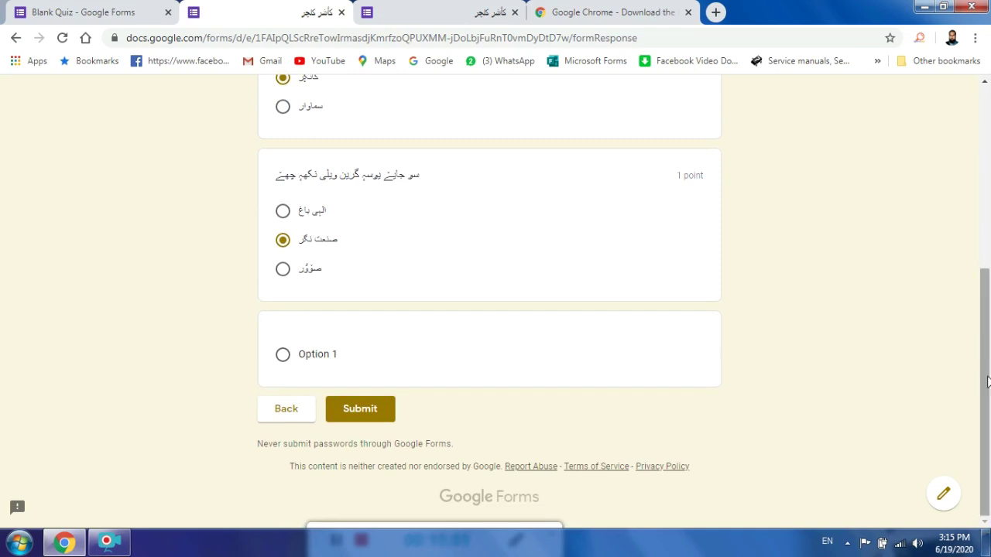
{"action": "left_click", "coordinate": [985, 85]}
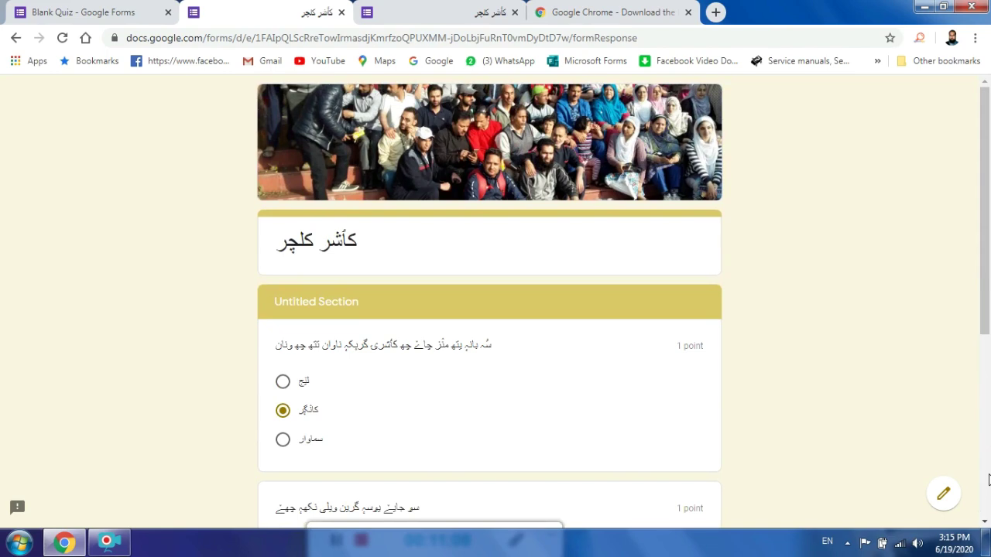
{"action": "left_click", "coordinate": [985, 524]}
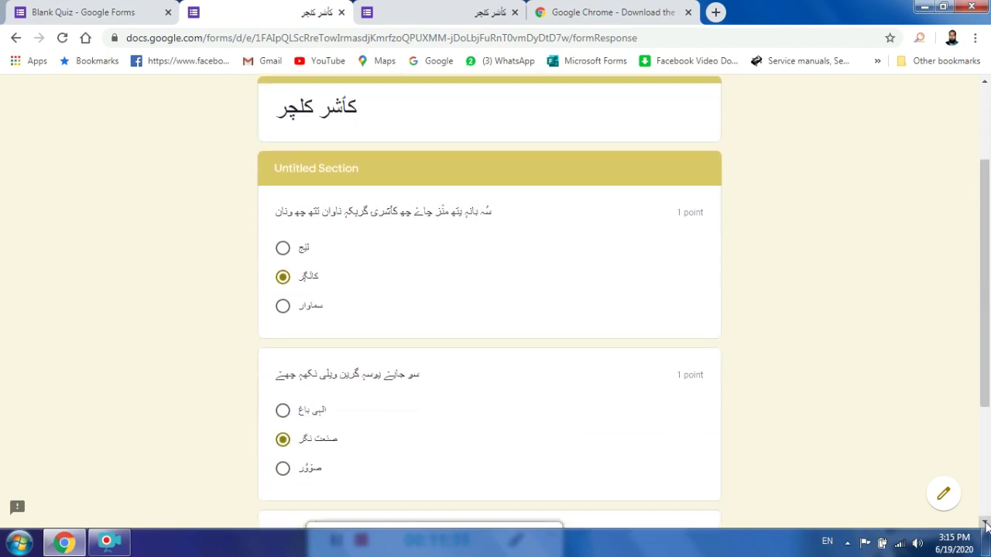
{"action": "left_click", "coordinate": [986, 524]}
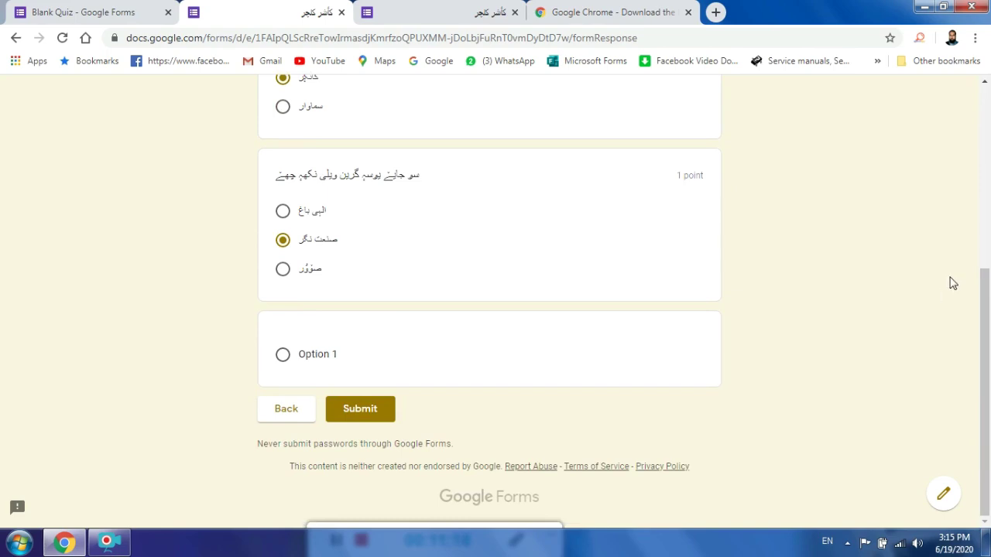
{"action": "left_click", "coordinate": [983, 82]}
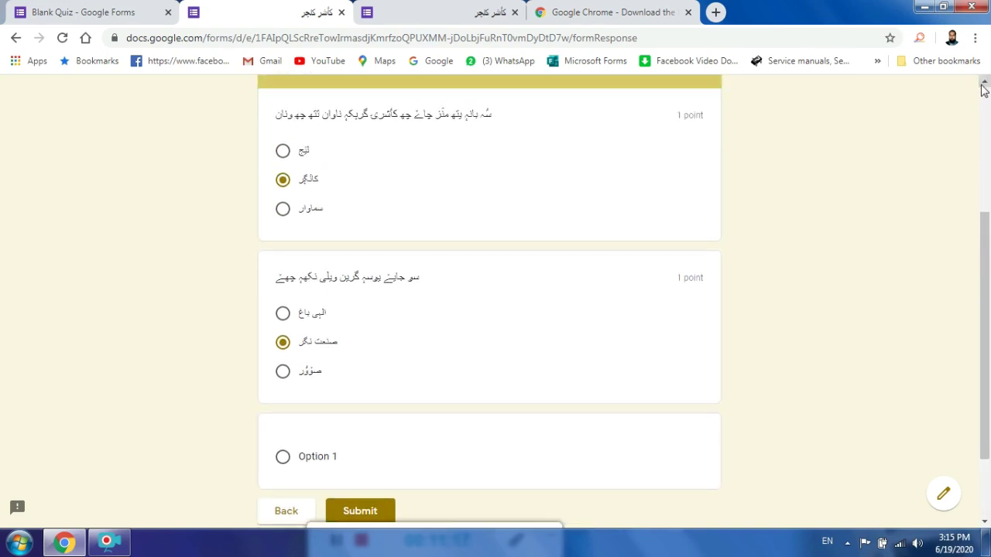
{"action": "left_click", "coordinate": [984, 83]}
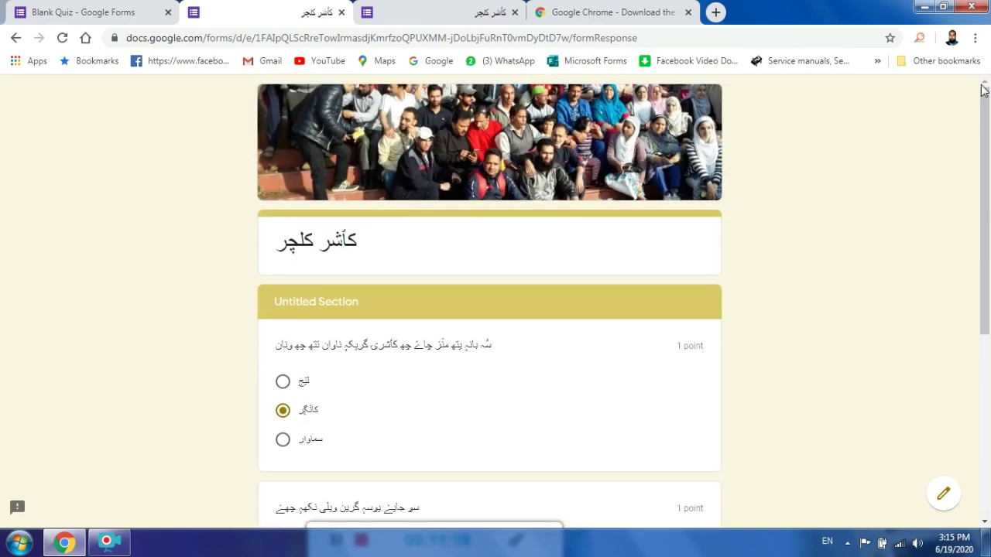
{"action": "left_click", "coordinate": [985, 521]}
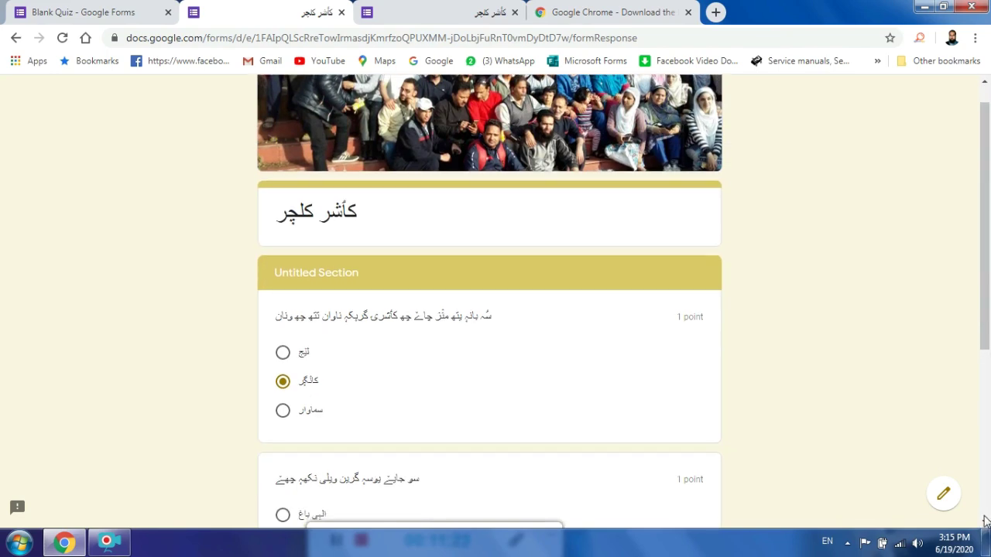
{"action": "scroll", "coordinate": [867, 401], "scroll_direction": "down", "scroll_amount": 4}
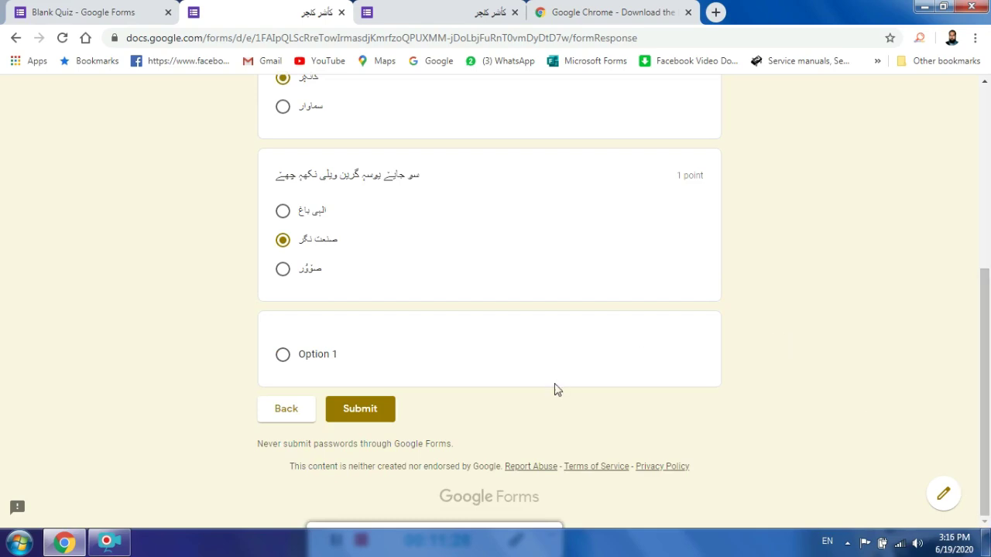
Submit the second response and open the form editor from the closed-form page, declining to resume collecting responses.
{"action": "left_click", "coordinate": [358, 415]}
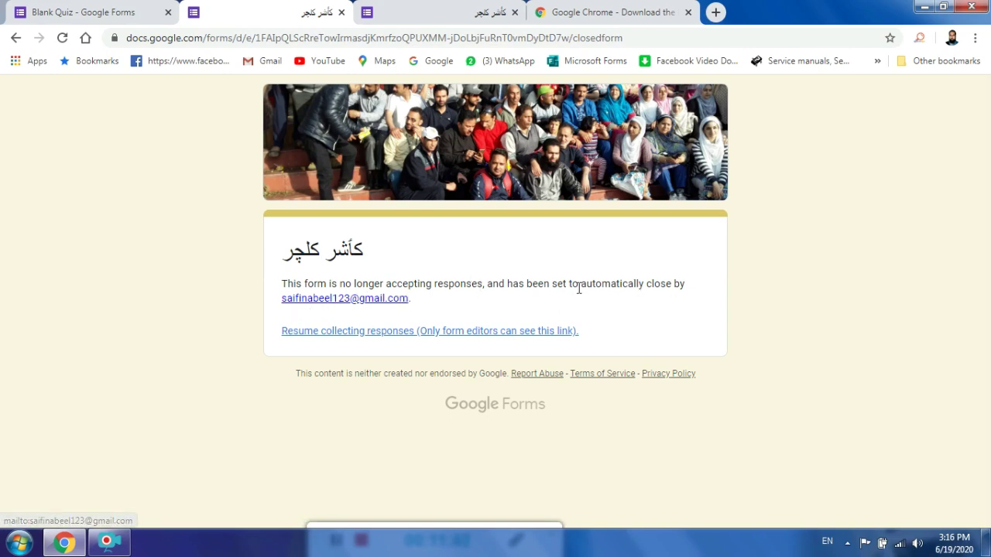
{"action": "left_click", "coordinate": [415, 339]}
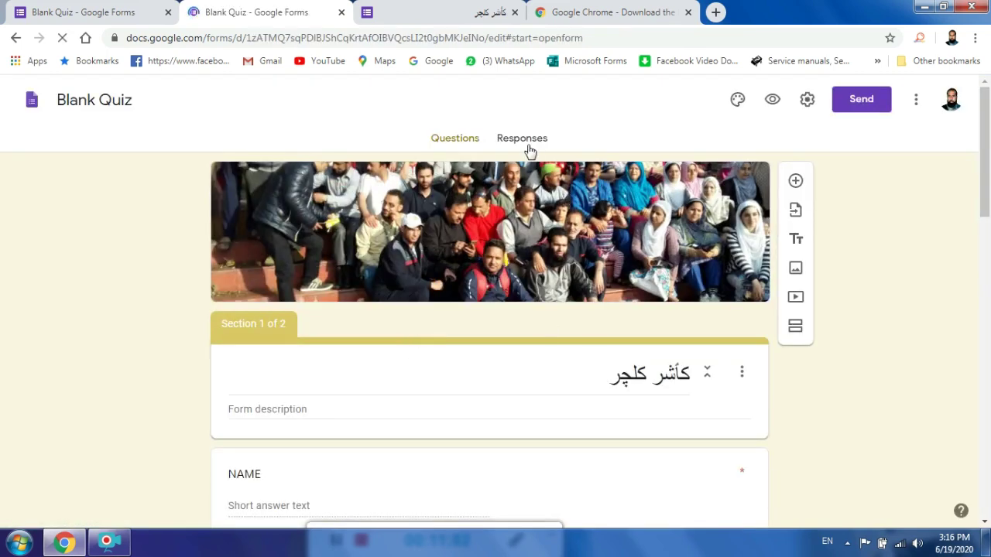
{"action": "left_click", "coordinate": [521, 139]}
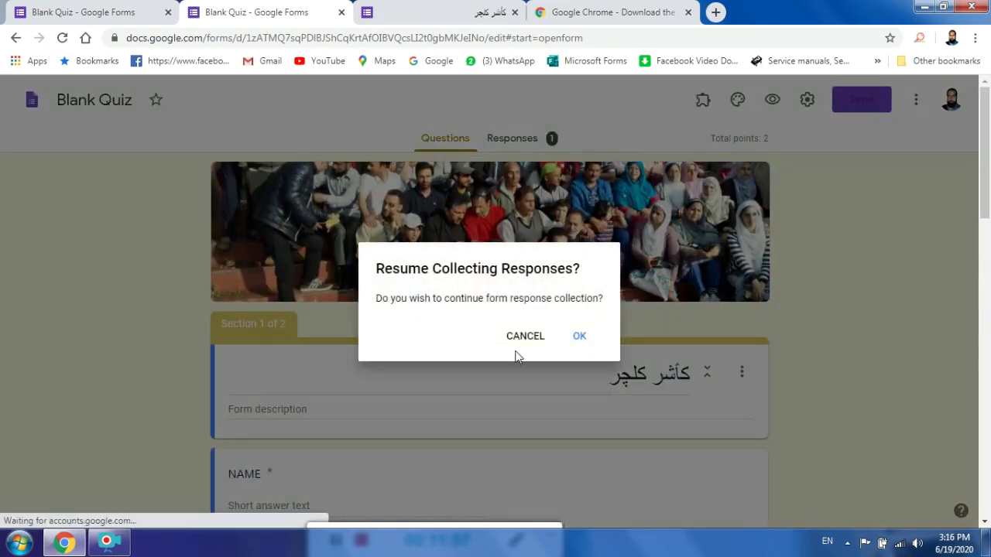
{"action": "left_click", "coordinate": [521, 340]}
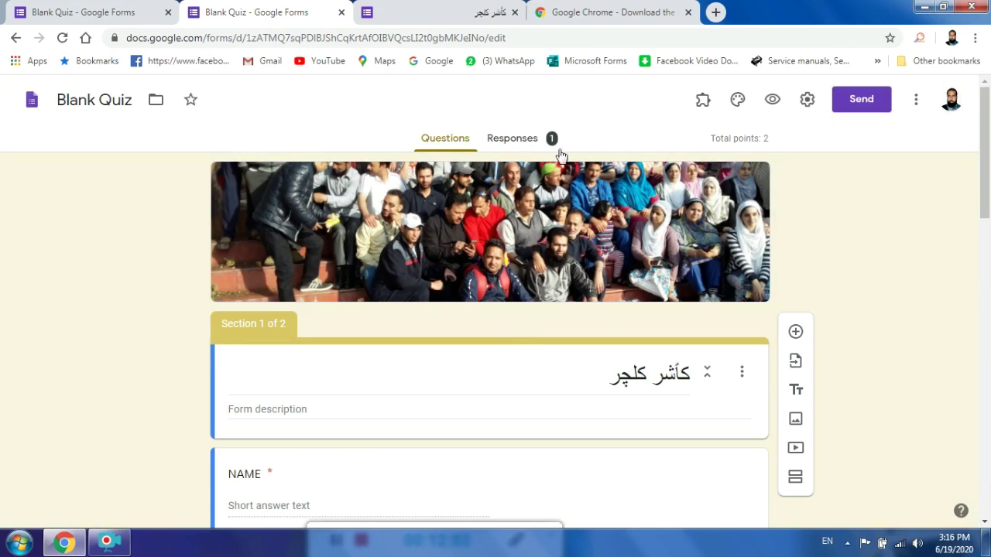
Open the form's responses in the linked spreadsheet and check the timestamps, names and scores of the recorded entries.
{"action": "left_click", "coordinate": [511, 139]}
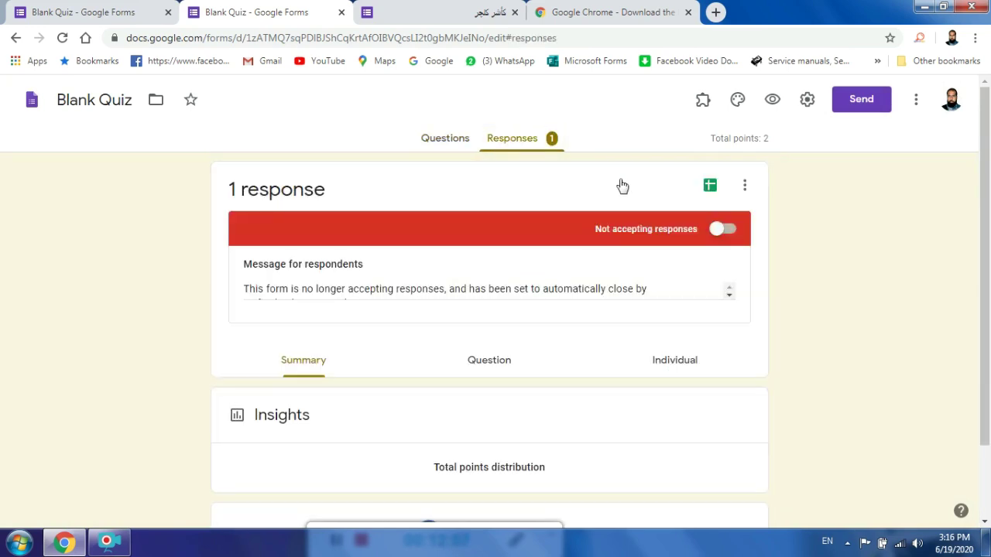
{"action": "left_click", "coordinate": [710, 186]}
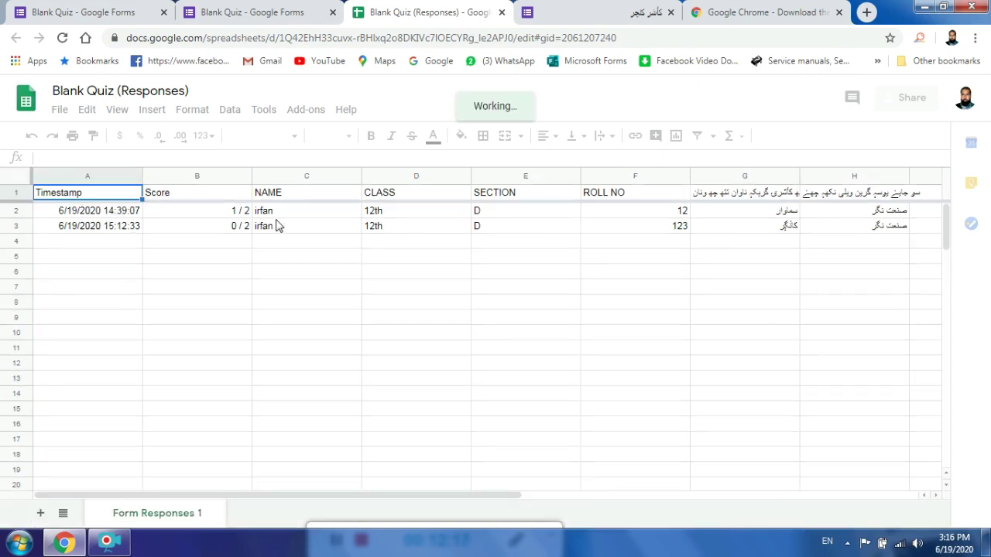
{"action": "left_click", "coordinate": [281, 227]}
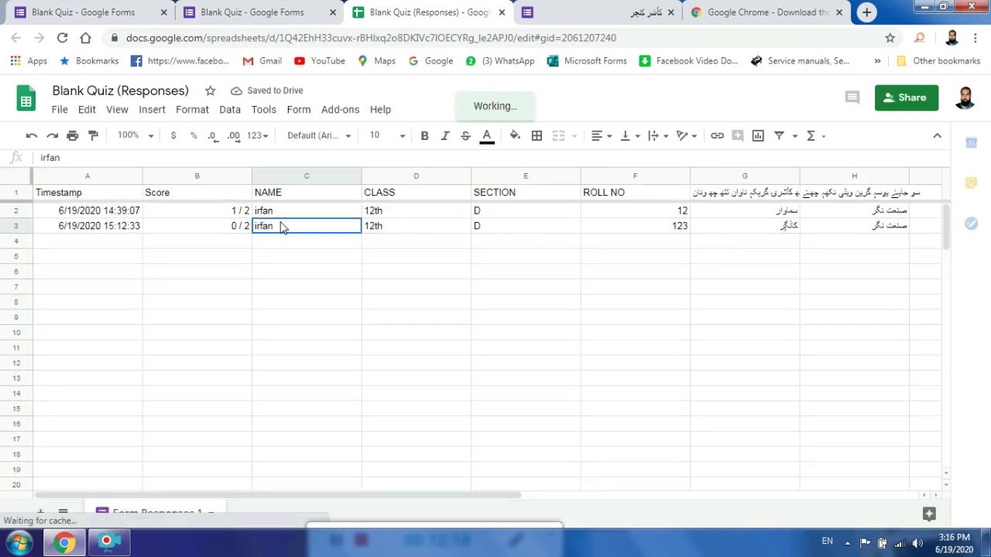
{"action": "left_click", "coordinate": [91, 228]}
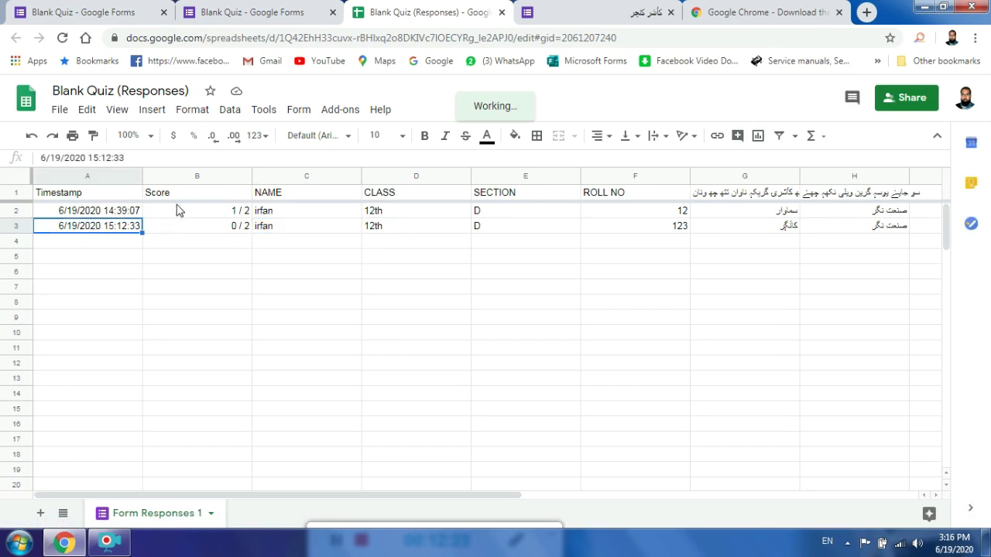
{"action": "left_click", "coordinate": [135, 214]}
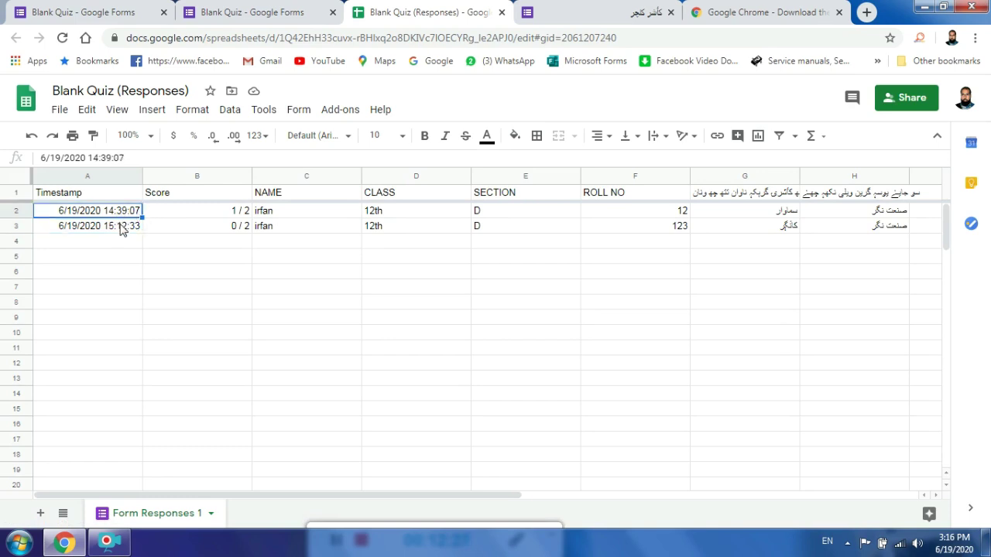
{"action": "left_click", "coordinate": [122, 227]}
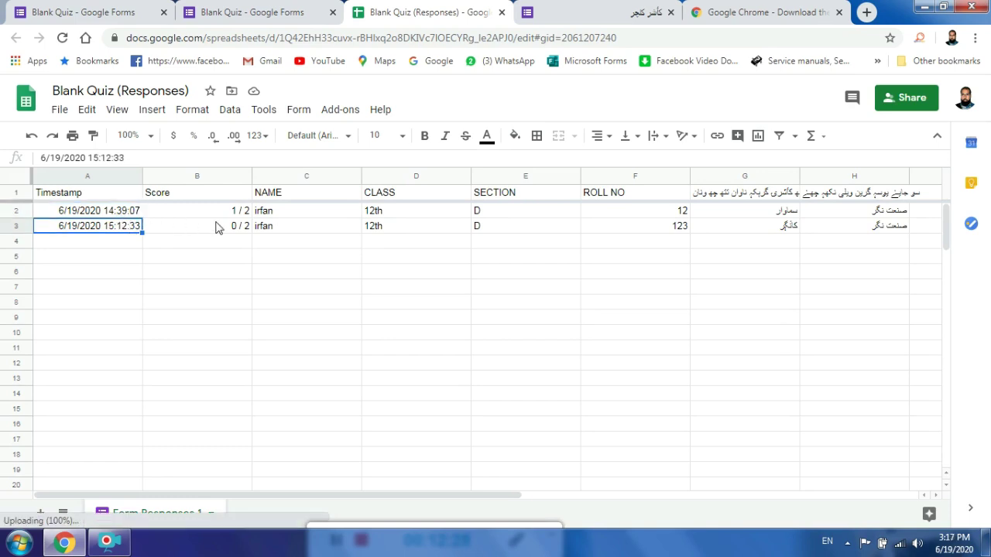
{"action": "key", "text": "Up"}
{"action": "key", "text": "Right"}
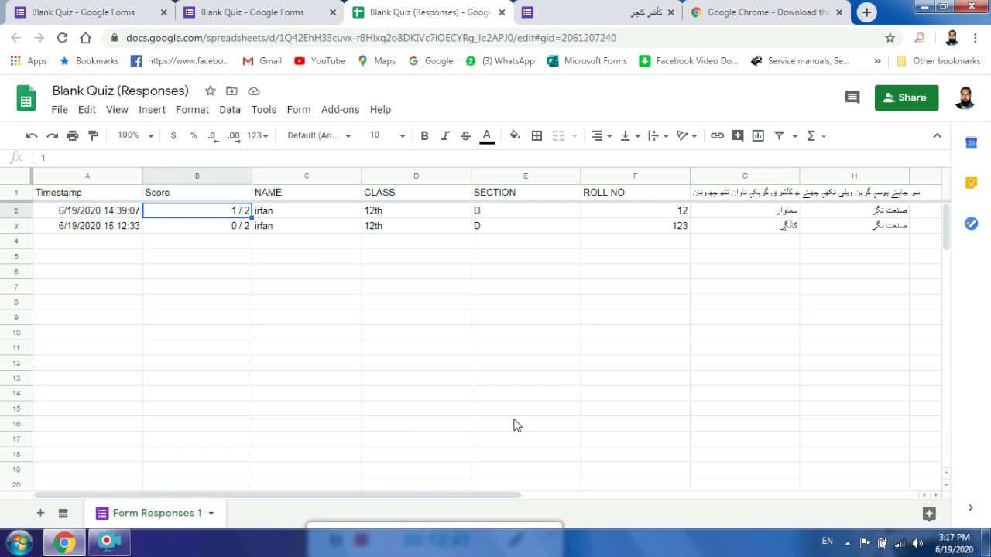
{"action": "left_click", "coordinate": [108, 544]}
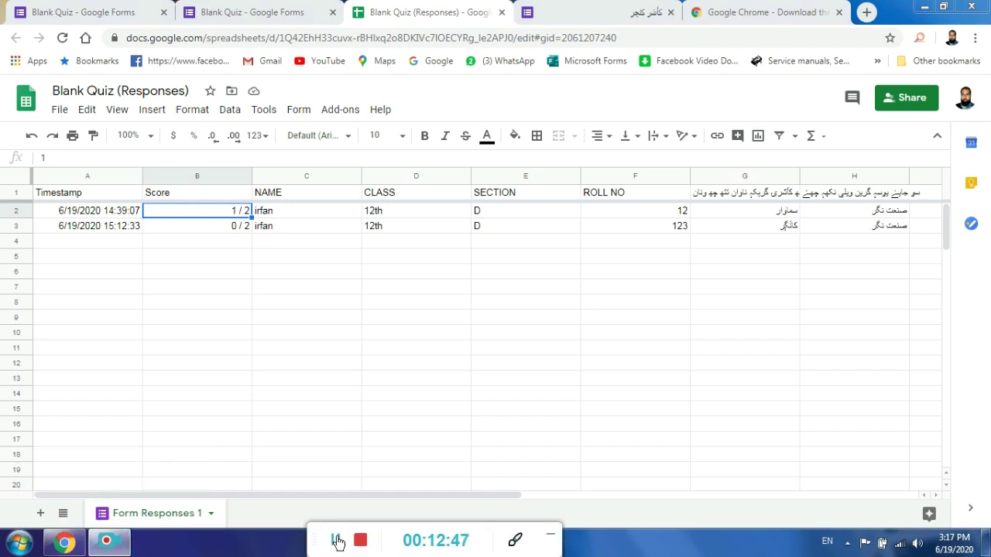